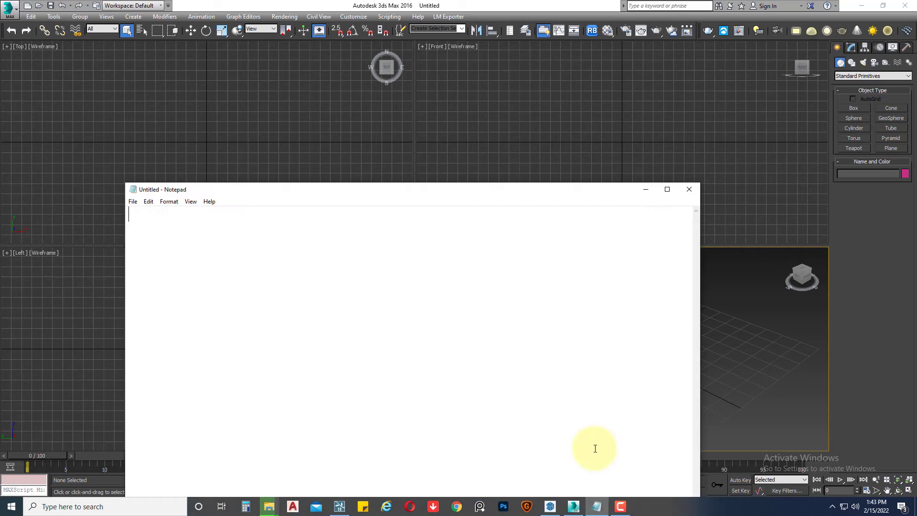
Type the heading 'HOW TO EXPORT 3DS MAX FILE OT LUMION ALONG WITH TEXTURES' and remove the stray W.
{"action": "type", "text": "HOW"}
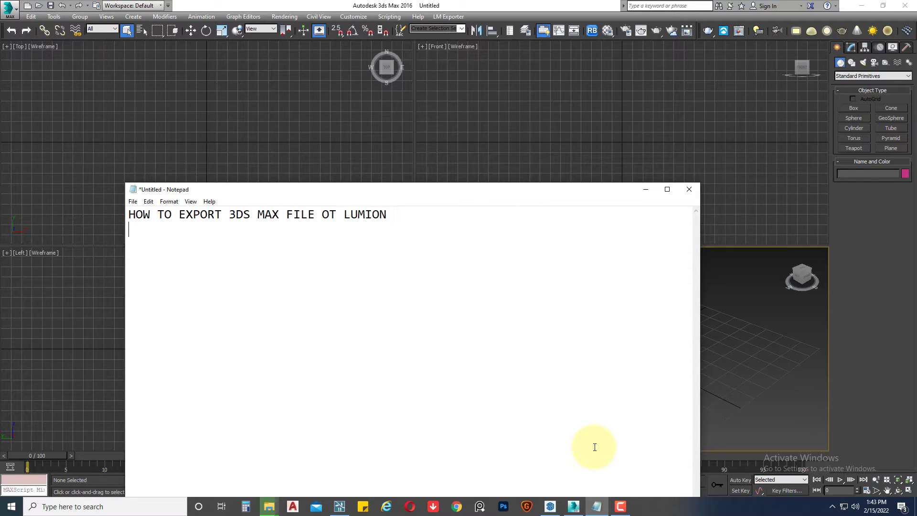
{"action": "type", "text": "ALONGW ITHTEXTURES"}
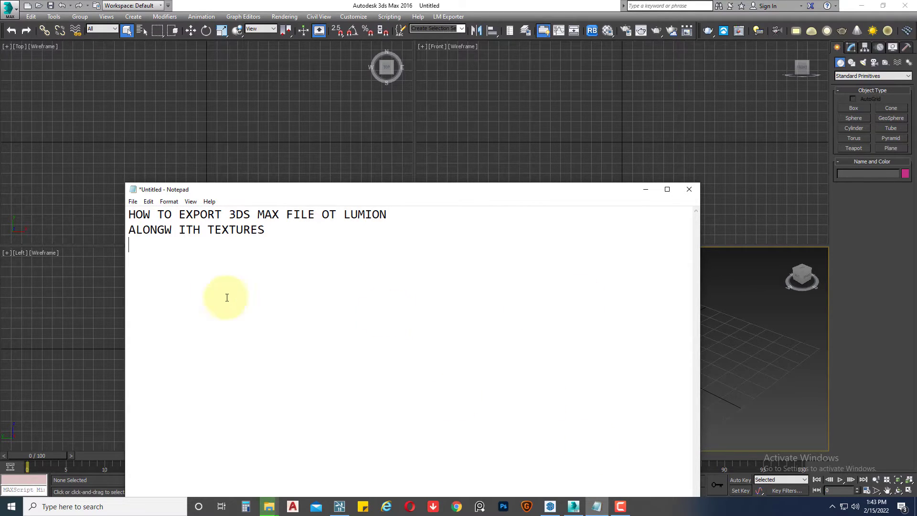
{"action": "left_click", "coordinate": [171, 230]}
{"action": "key", "text": "BackSpace"}
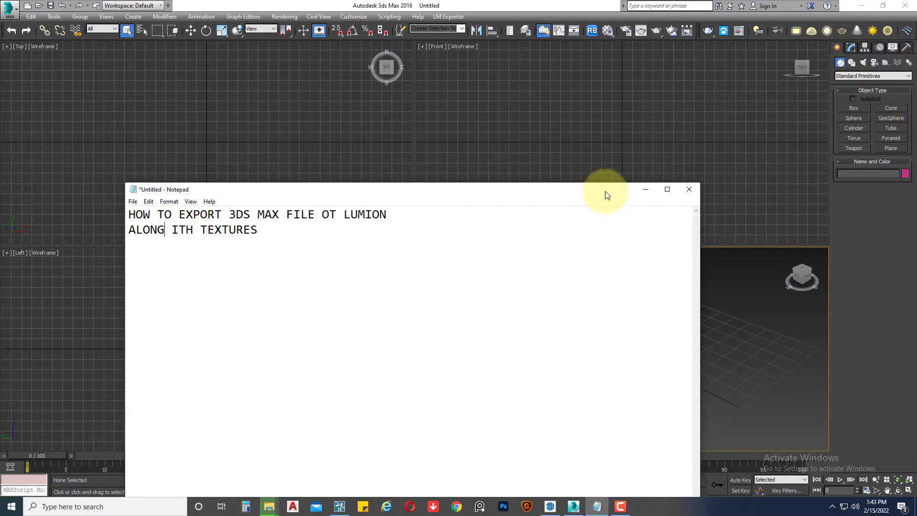
{"action": "left_click", "coordinate": [171, 230]}
Restore the W in 'WITH', minimize Notepad and maximize the Perspective viewport.
{"action": "type", "text": "W"}
{"action": "left_click", "coordinate": [645, 190]}
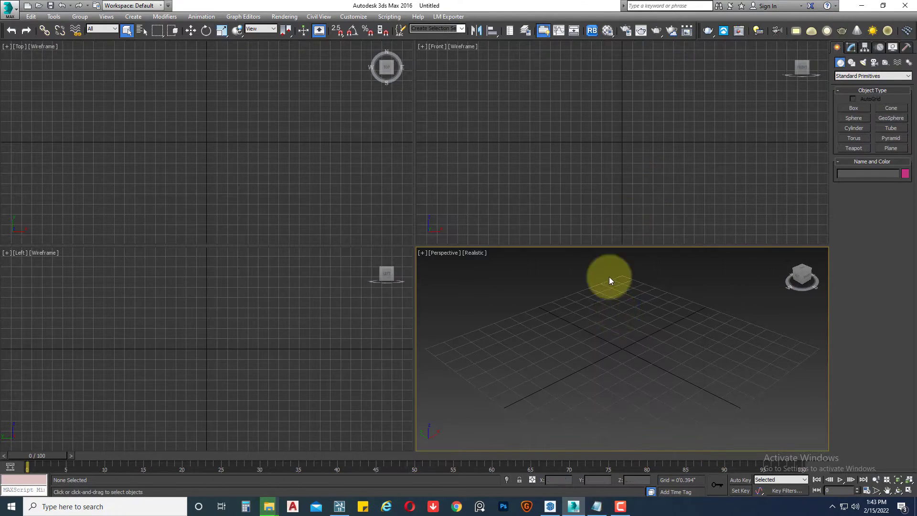
{"action": "key", "text": "alt+w"}
{"action": "left_click_drag", "start_coordinate": [409, 262], "coordinate": [613, 316]}
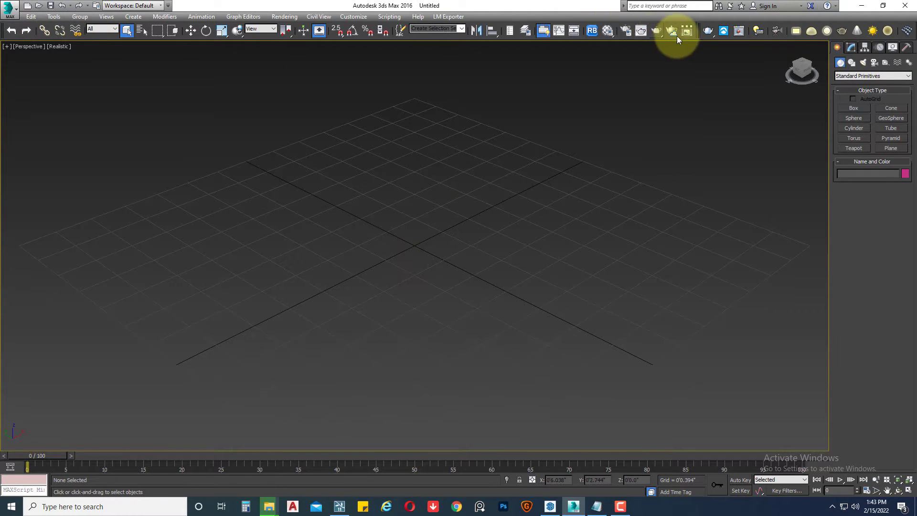
Assign V-Ray 5, update 1.3 as the production renderer in Render Setup.
{"action": "left_click", "coordinate": [625, 35]}
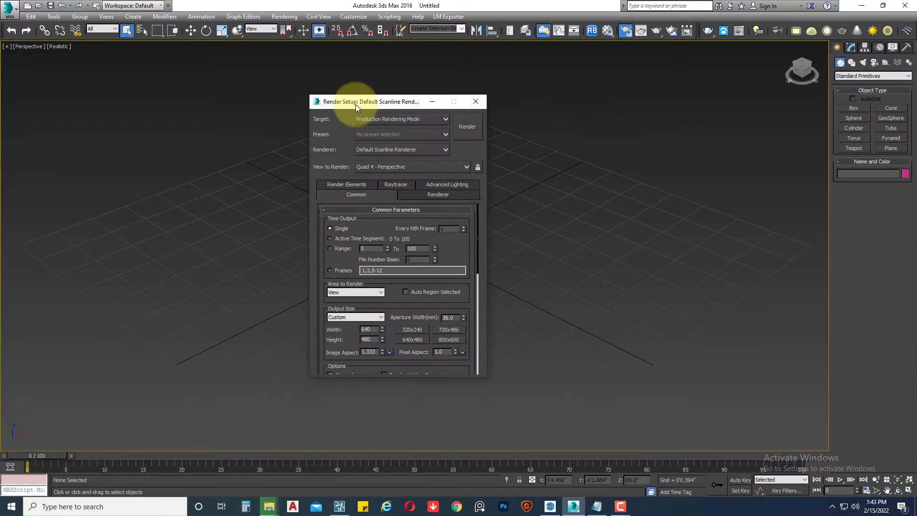
{"action": "left_click_drag", "start_coordinate": [399, 358], "coordinate": [403, 62]}
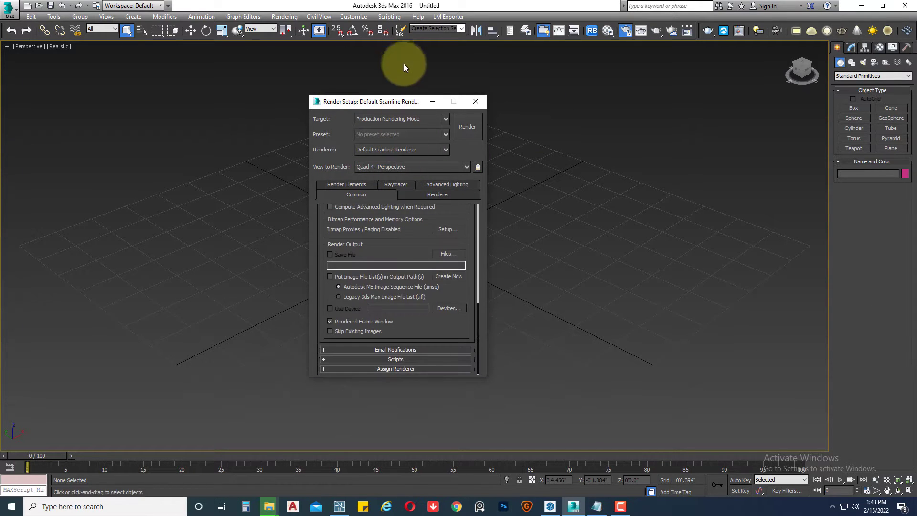
{"action": "left_click", "coordinate": [413, 371]}
{"action": "left_click", "coordinate": [450, 328]}
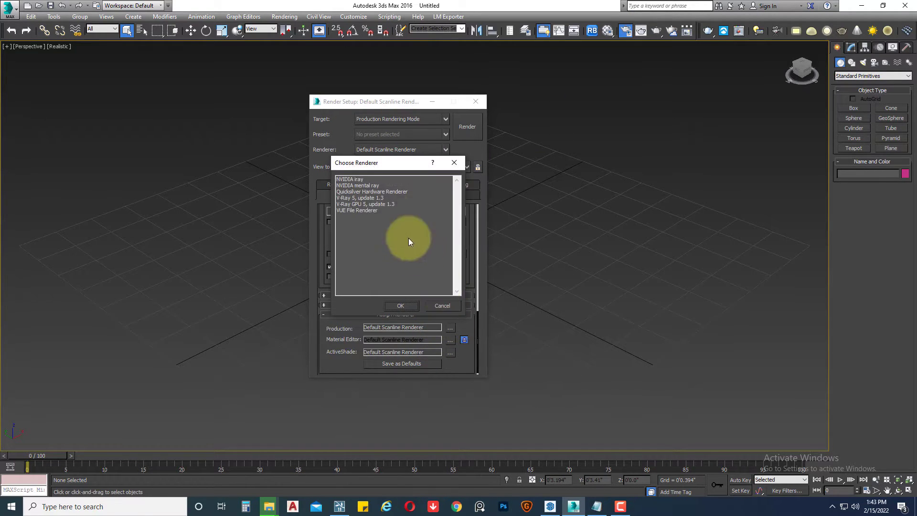
{"action": "left_click", "coordinate": [356, 198]}
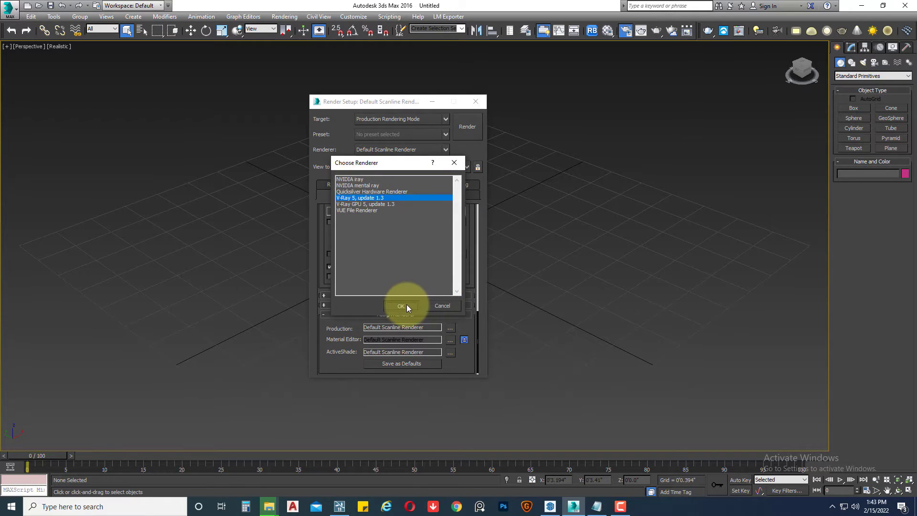
{"action": "left_click", "coordinate": [406, 304]}
{"action": "left_click", "coordinate": [475, 102]}
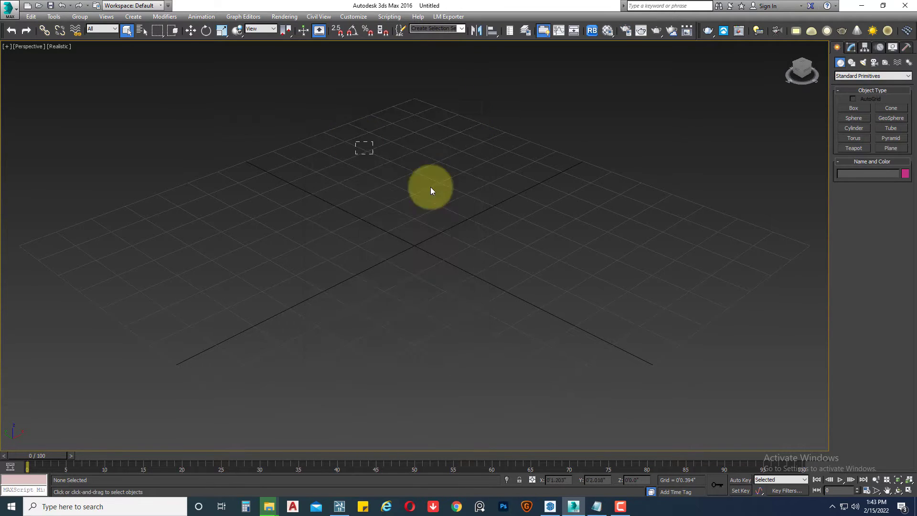
Choose BFIV1_21.max from the BONSAI TREES folder on D: as the file to merge.
{"action": "left_click", "coordinate": [16, 6]}
{"action": "mouse_move", "coordinate": [33, 142]}
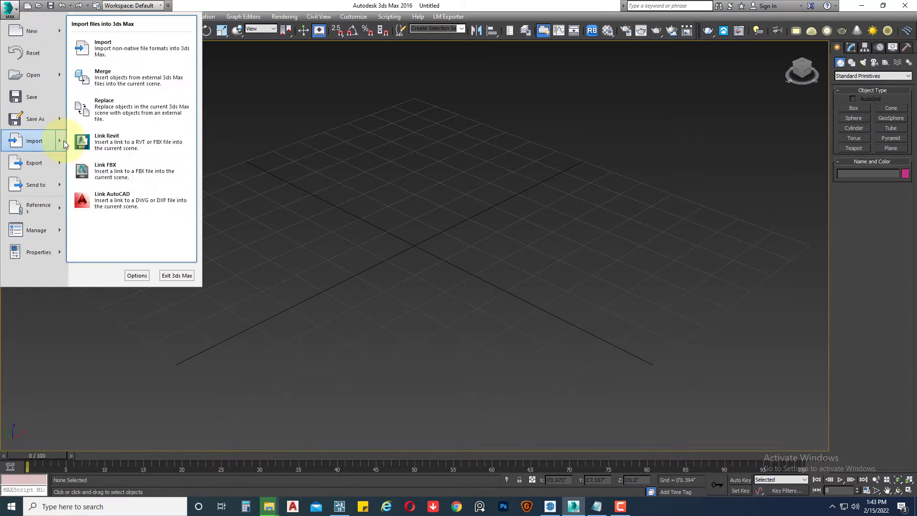
{"action": "left_click", "coordinate": [126, 79]}
{"action": "left_click", "coordinate": [30, 145]}
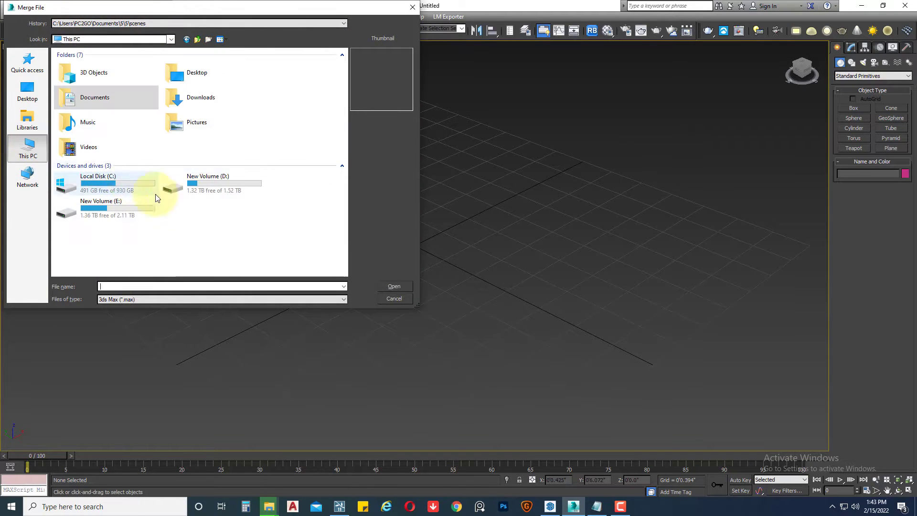
{"action": "double_click", "coordinate": [225, 184]}
{"action": "left_click", "coordinate": [102, 64]}
{"action": "double_click", "coordinate": [102, 64]}
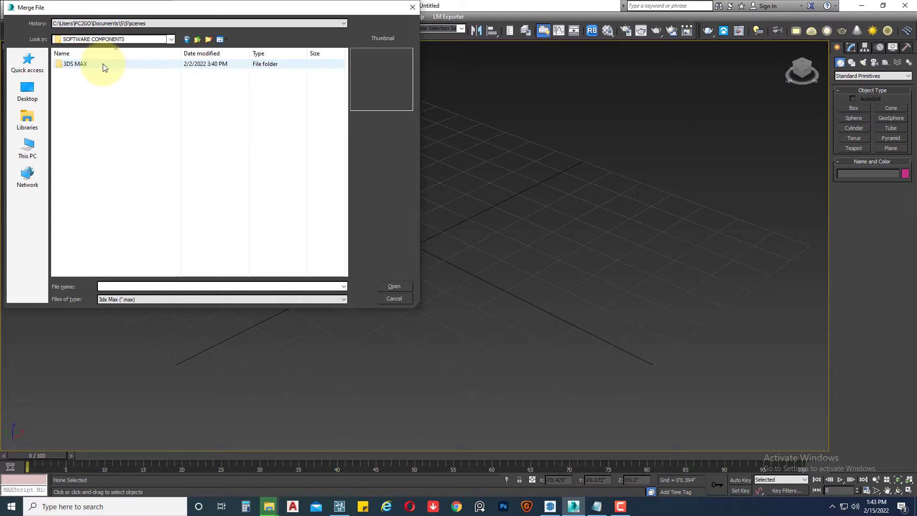
{"action": "double_click", "coordinate": [103, 64]}
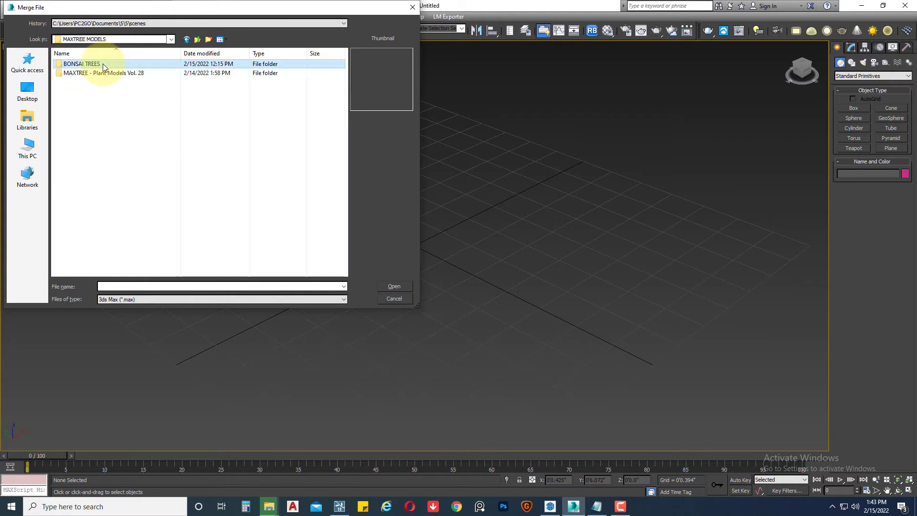
{"action": "double_click", "coordinate": [103, 66]}
{"action": "left_click", "coordinate": [78, 82]}
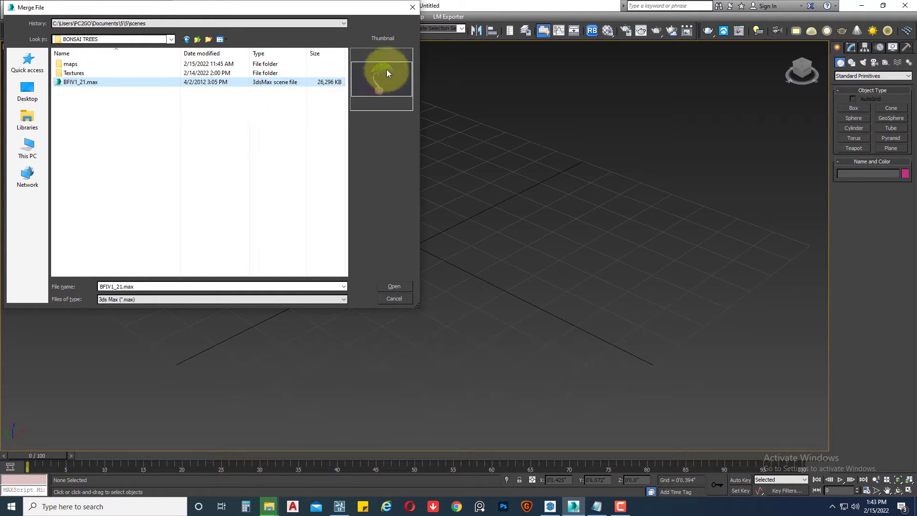
{"action": "left_click", "coordinate": [397, 285]}
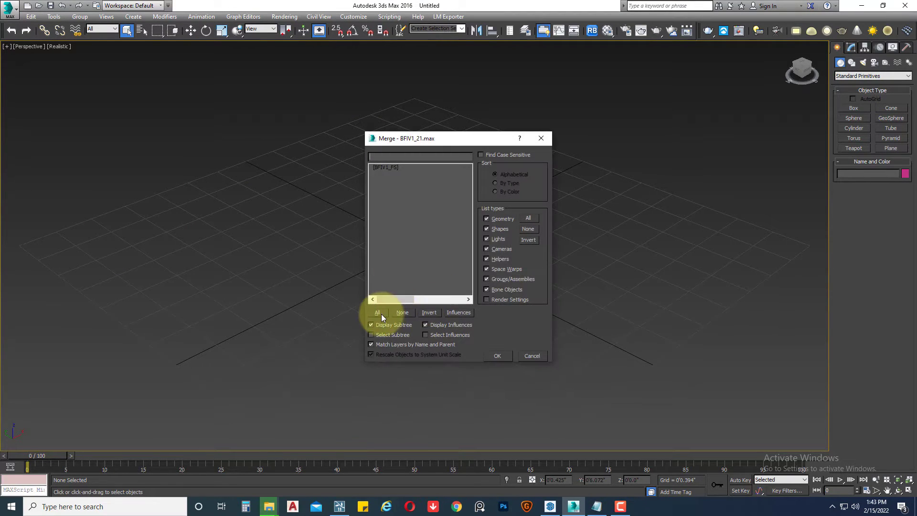
Merge all objects from the bonsai file and check it in top, left and front views.
{"action": "left_click", "coordinate": [381, 314]}
{"action": "left_click", "coordinate": [502, 358]}
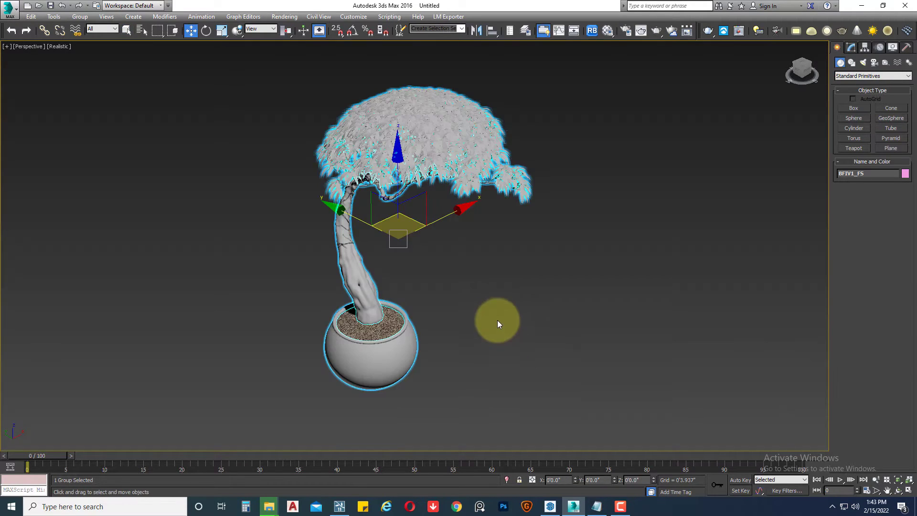
{"action": "left_click", "coordinate": [497, 323]}
{"action": "left_click", "coordinate": [337, 317]}
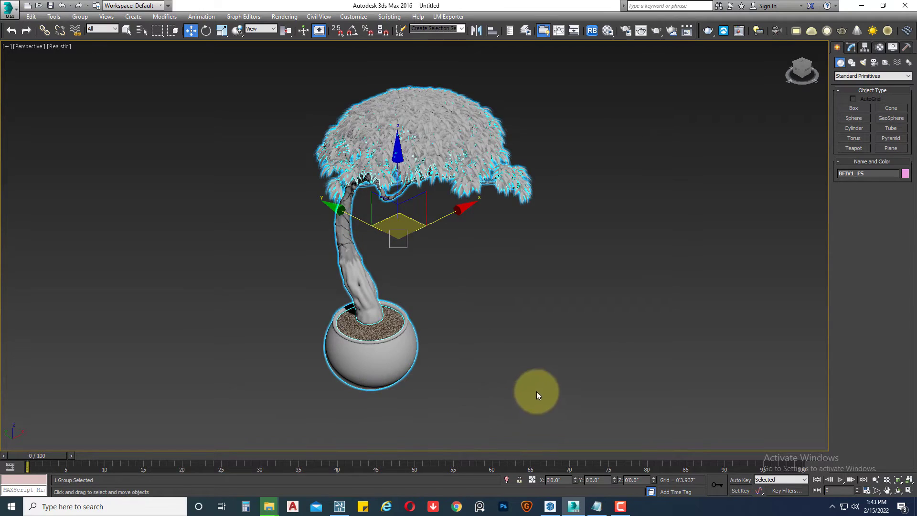
{"action": "left_click", "coordinate": [580, 328]}
{"action": "key", "text": "t"}
{"action": "key", "text": "l"}
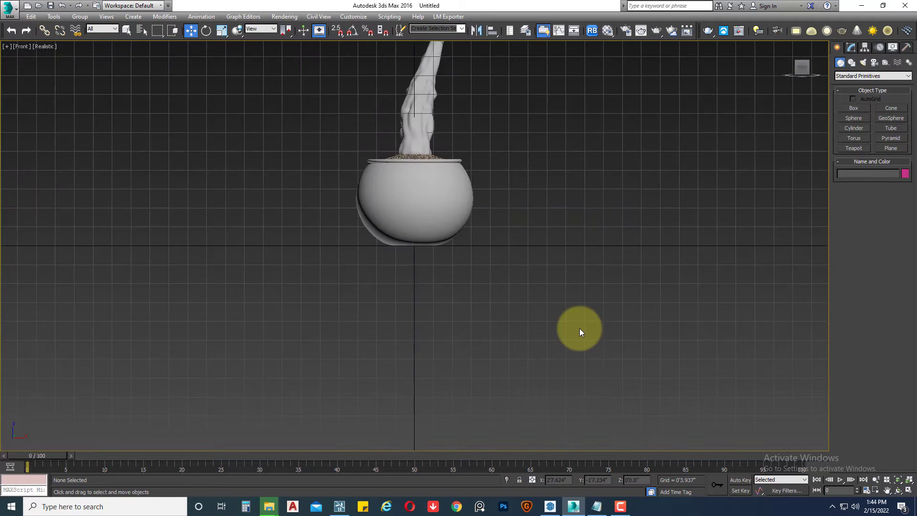
{"action": "key", "text": "f"}
Group all the bonsai parts as Group001, then bring Notepad back up.
{"action": "key", "text": "ctrl+a"}
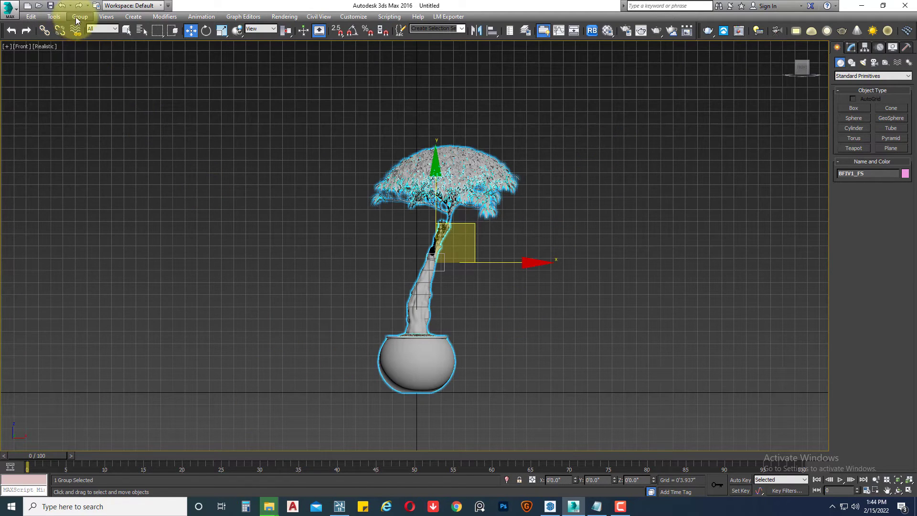
{"action": "left_click", "coordinate": [80, 16]}
{"action": "left_click", "coordinate": [84, 24]}
{"action": "key", "text": "Return"}
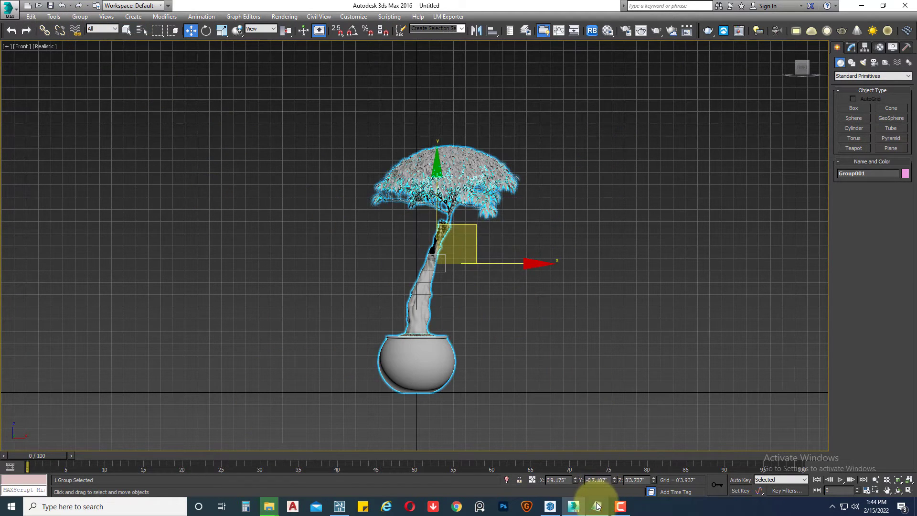
{"action": "left_click", "coordinate": [596, 505]}
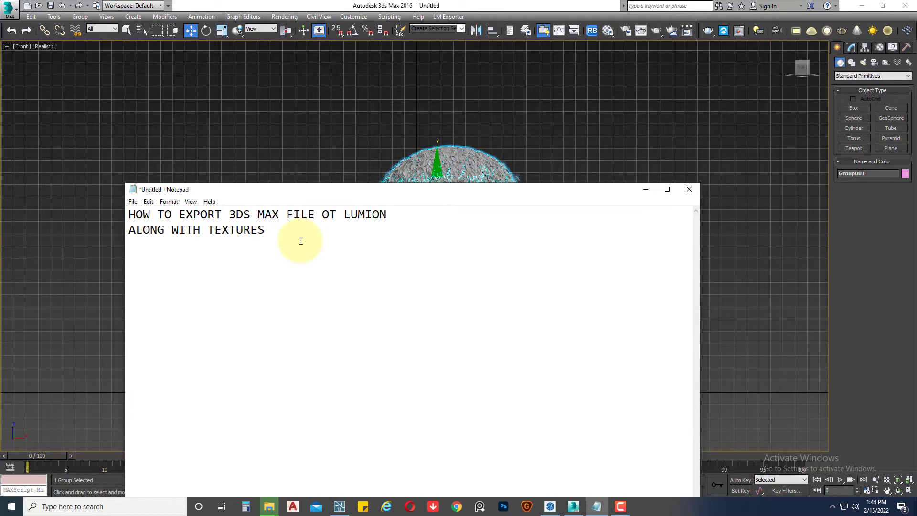
Add the note 'MAKE SURE TO SET CORDINATES TO 0,0' and minimize Notepad.
{"action": "key", "text": "ctrl+End"}
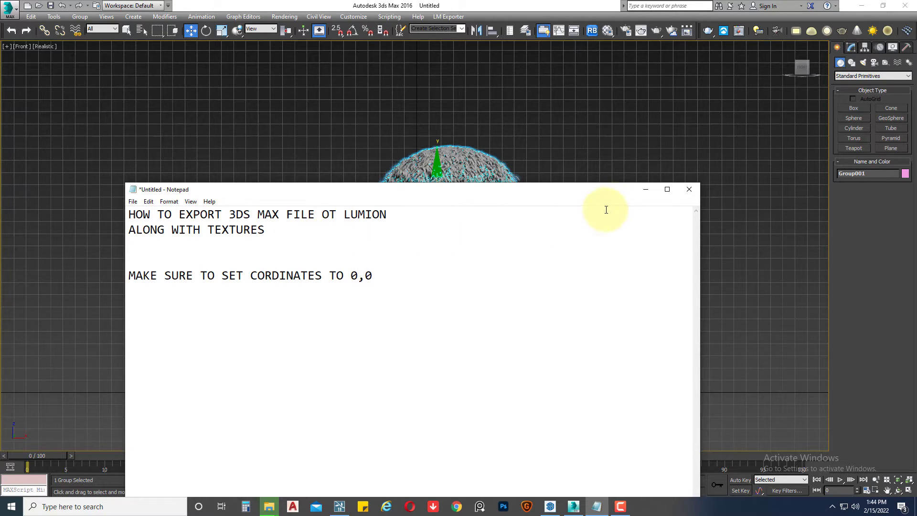
{"action": "left_click", "coordinate": [645, 189]}
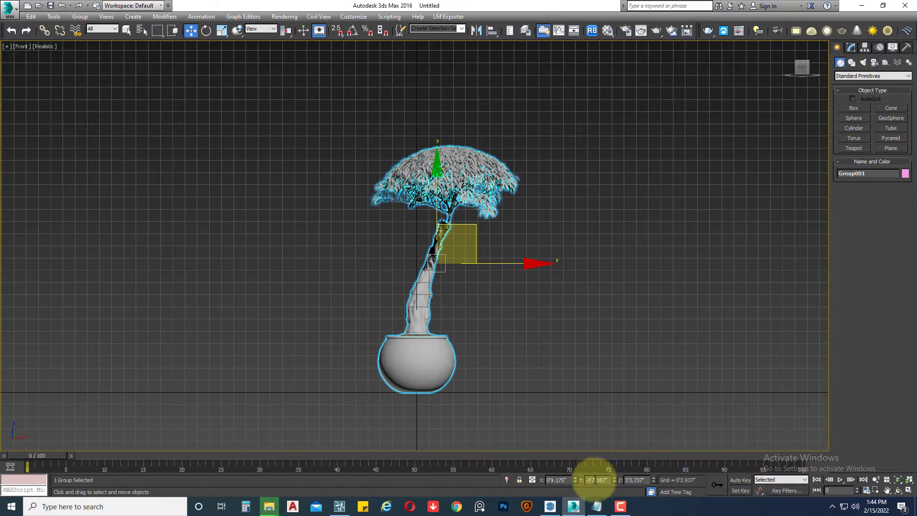
Select the whole bonsai group in Top view and open Relink Bitmaps.
{"action": "left_click", "coordinate": [602, 369]}
{"action": "key", "text": "t"}
{"action": "left_click_drag", "start_coordinate": [650, 139], "coordinate": [327, 384]}
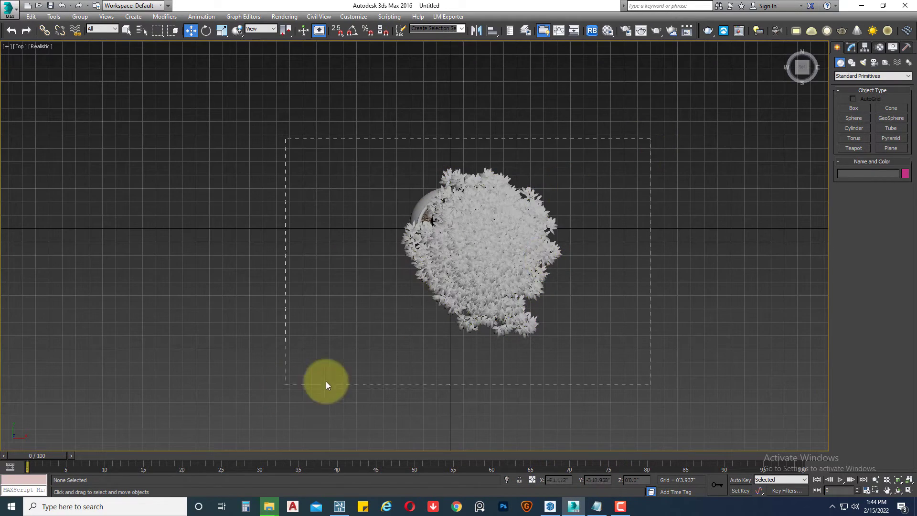
{"action": "left_click", "coordinate": [594, 32]}
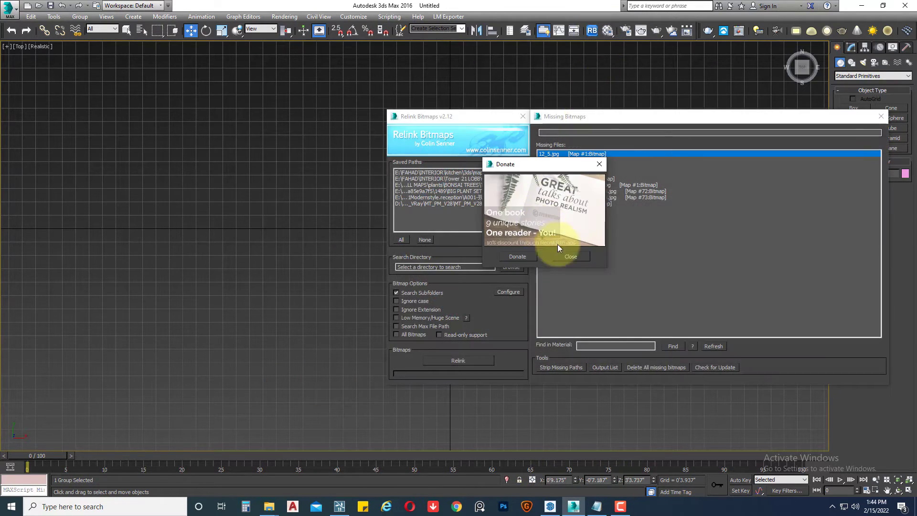
{"action": "left_click", "coordinate": [567, 256]}
Relink the missing textures from D:\SOFTWARE COMPONENTS\3DS MAX\3D Models.
{"action": "left_click", "coordinate": [511, 266]}
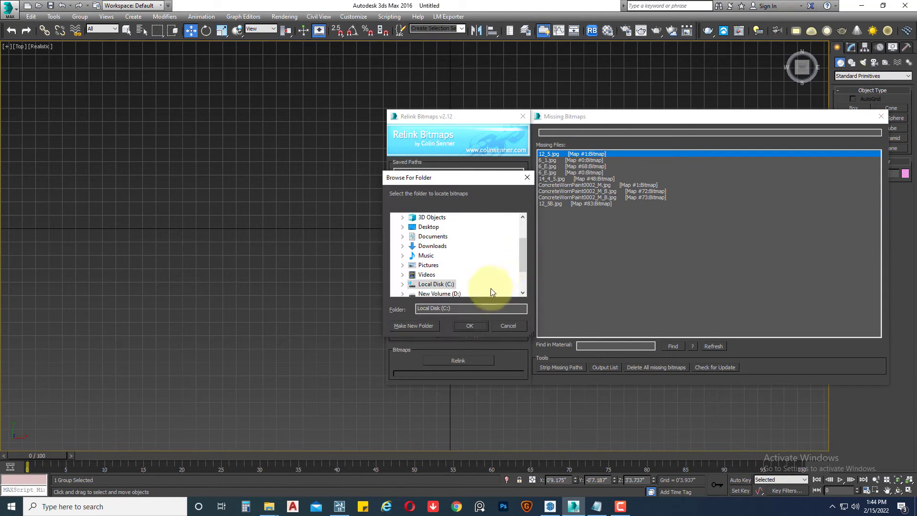
{"action": "double_click", "coordinate": [453, 289]}
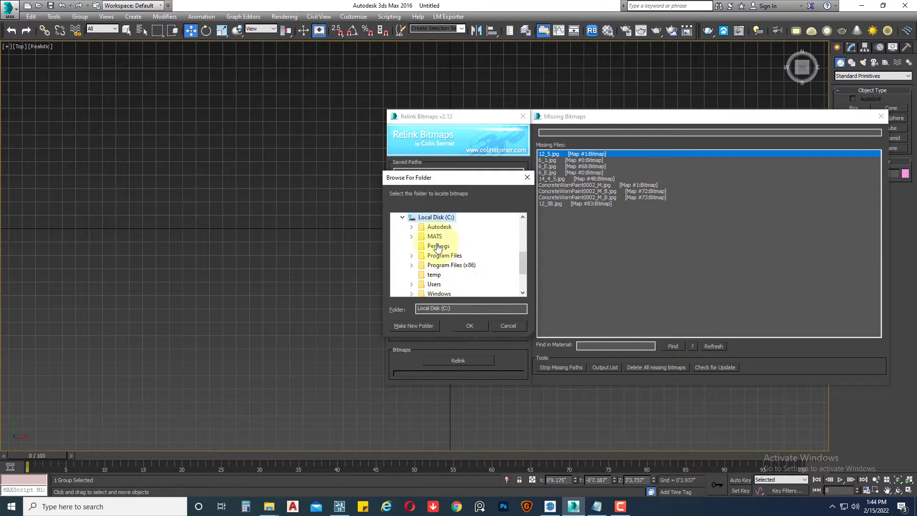
{"action": "left_click", "coordinate": [401, 217]}
{"action": "double_click", "coordinate": [439, 256]}
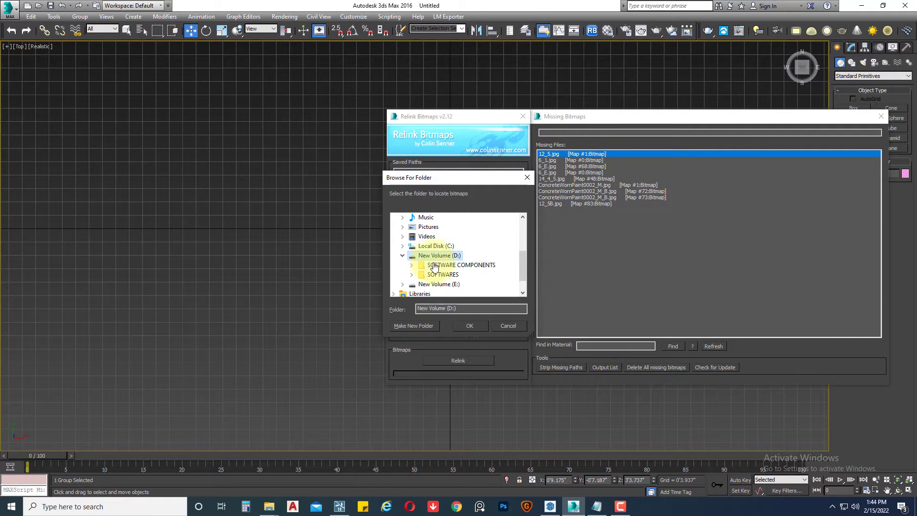
{"action": "double_click", "coordinate": [444, 266]}
{"action": "left_click", "coordinate": [445, 294]}
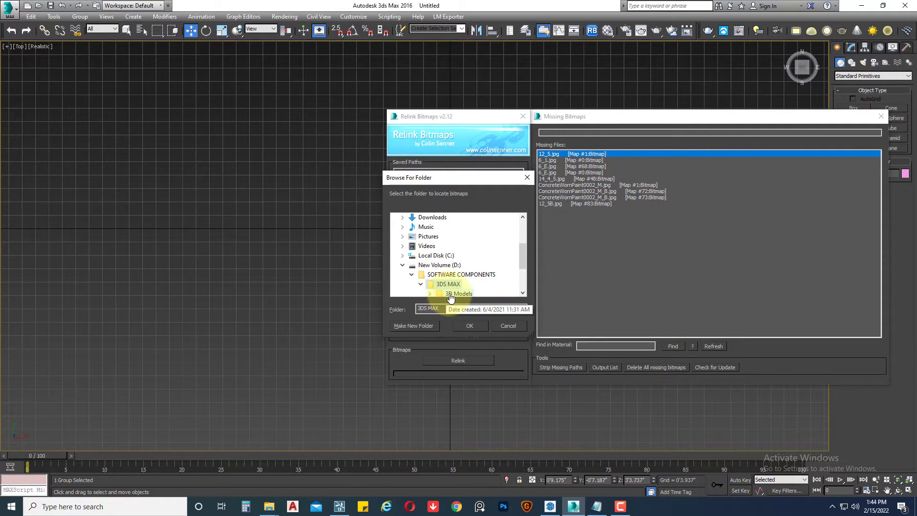
{"action": "left_click", "coordinate": [450, 294]}
{"action": "left_click", "coordinate": [469, 325]}
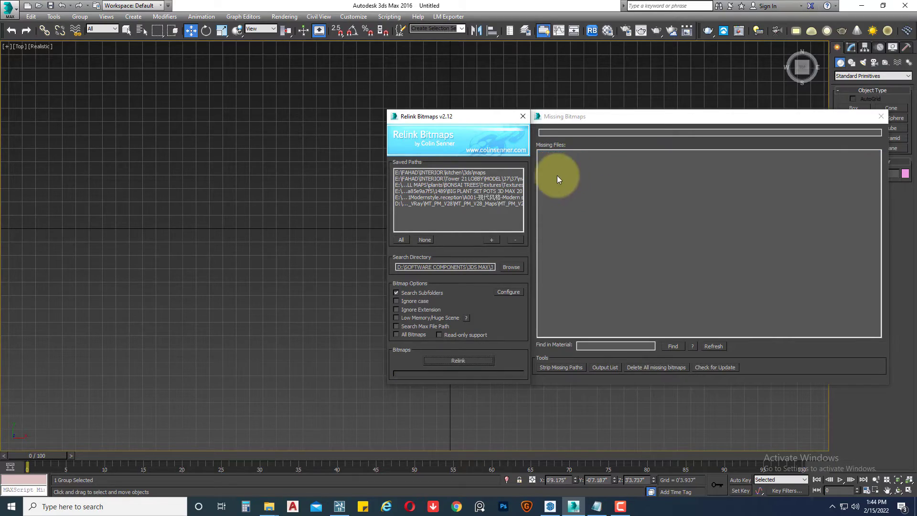
Close the relink dialogs, orbit to check the textured tree, and bring back the notes.
{"action": "left_click", "coordinate": [520, 118]}
{"action": "left_click", "coordinate": [554, 262]}
{"action": "mouse_move", "coordinate": [501, 308]}
{"action": "middle_mouse_down", "text": "alt"}
{"action": "mouse_move", "coordinate": [528, 251]}
{"action": "mouse_move", "coordinate": [456, 276]}
{"action": "middle_mouse_up", "text": "alt"}
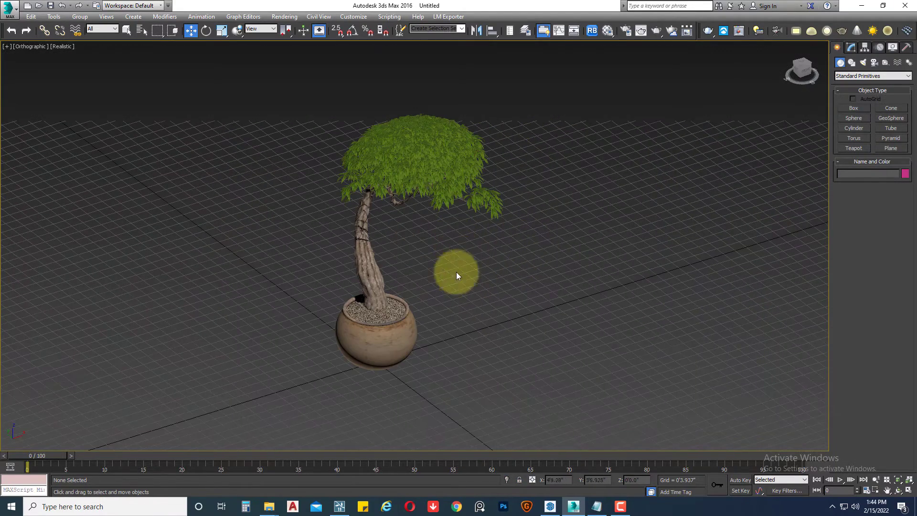
{"action": "left_click", "coordinate": [595, 506]}
{"action": "type", "text": "AND INSTALL/ OPEN LIME EXPORTER"}
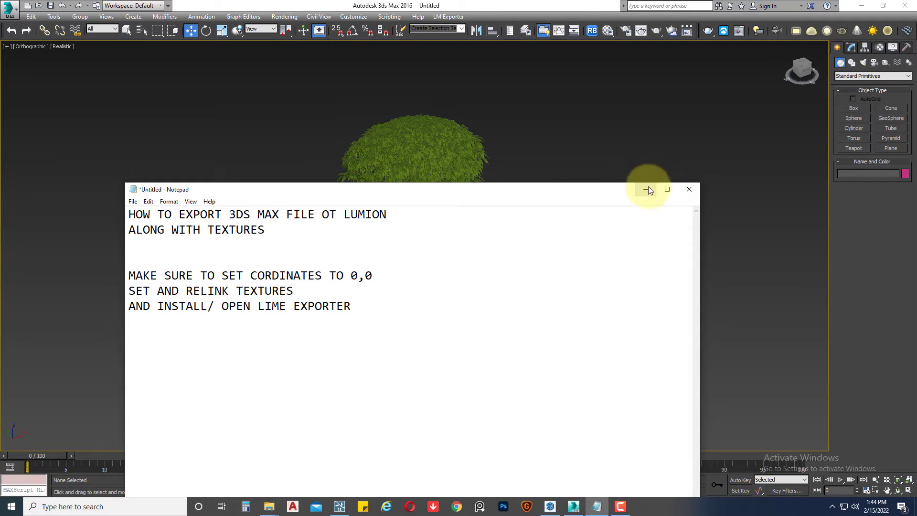
Minimize Notepad with the relink-textures and LIME exporter notes added.
{"action": "left_click", "coordinate": [647, 190]}
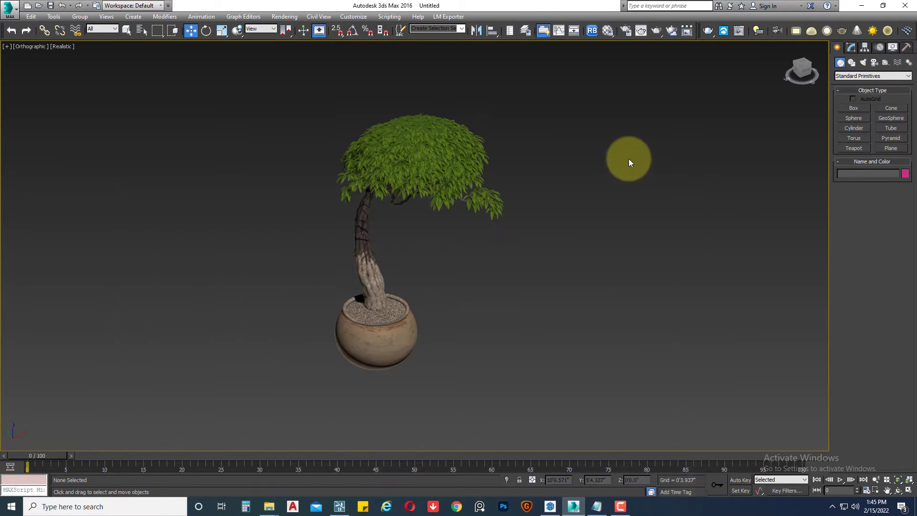
Open LMExporter_v1.22.mzp as a script, paste its name into the notes, and run it.
{"action": "left_click", "coordinate": [386, 21]}
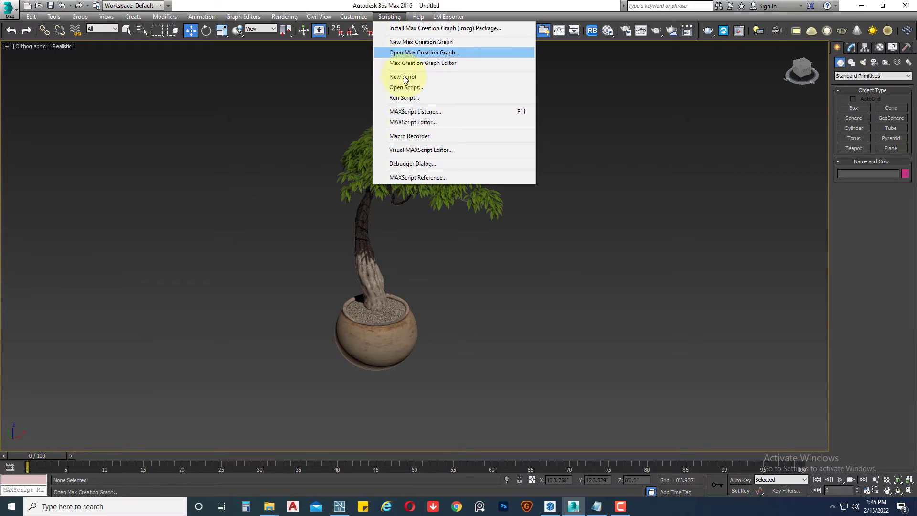
{"action": "left_click", "coordinate": [406, 100]}
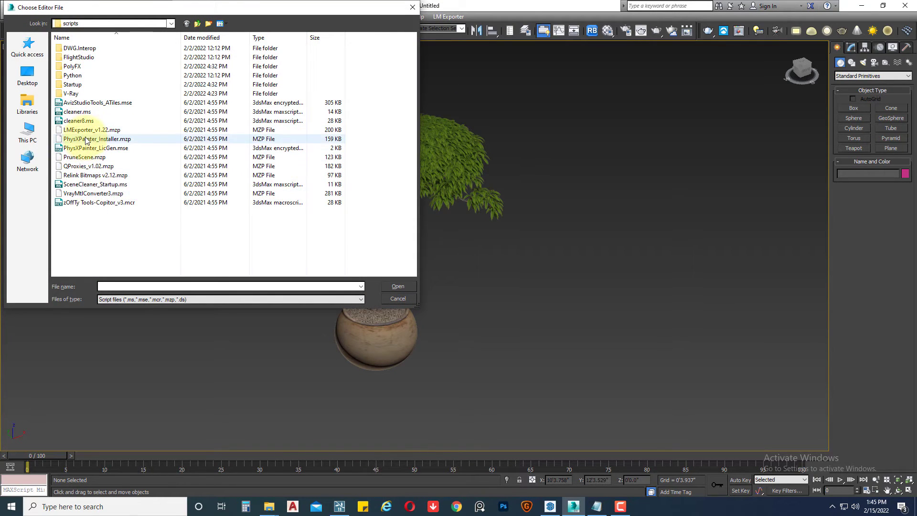
{"action": "left_click", "coordinate": [95, 130]}
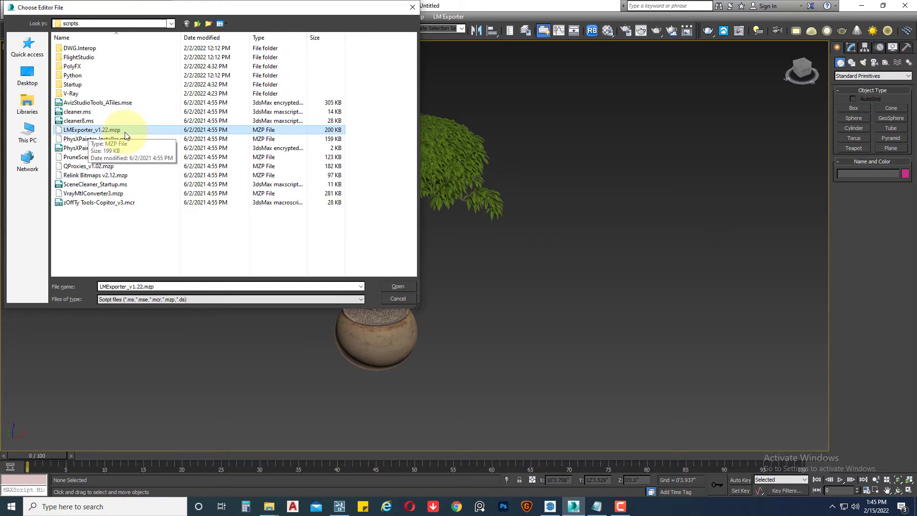
{"action": "left_click", "coordinate": [596, 506]}
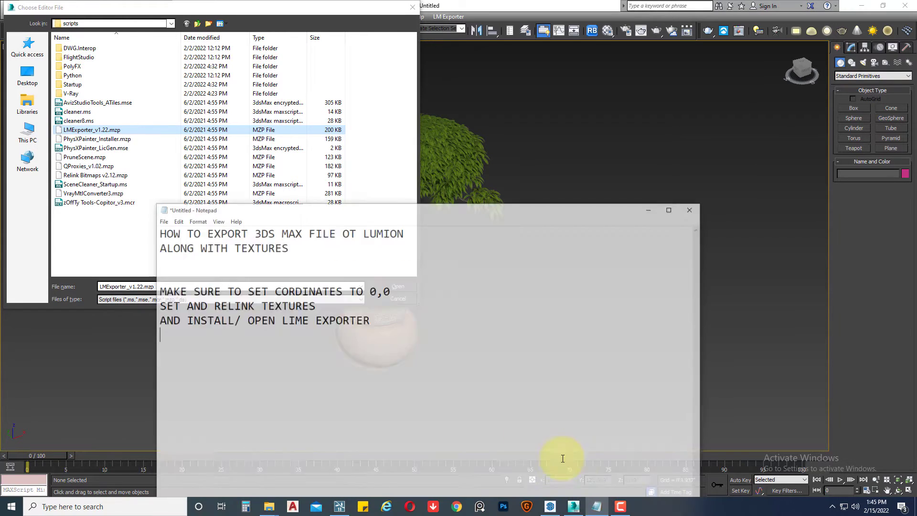
{"action": "type", "text": "LMExporter_v1.22"}
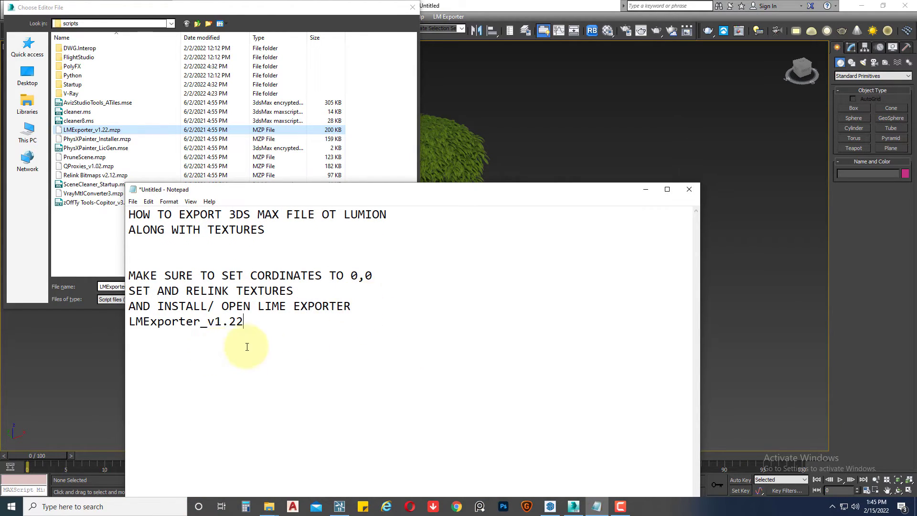
{"action": "double_click", "coordinate": [115, 131]}
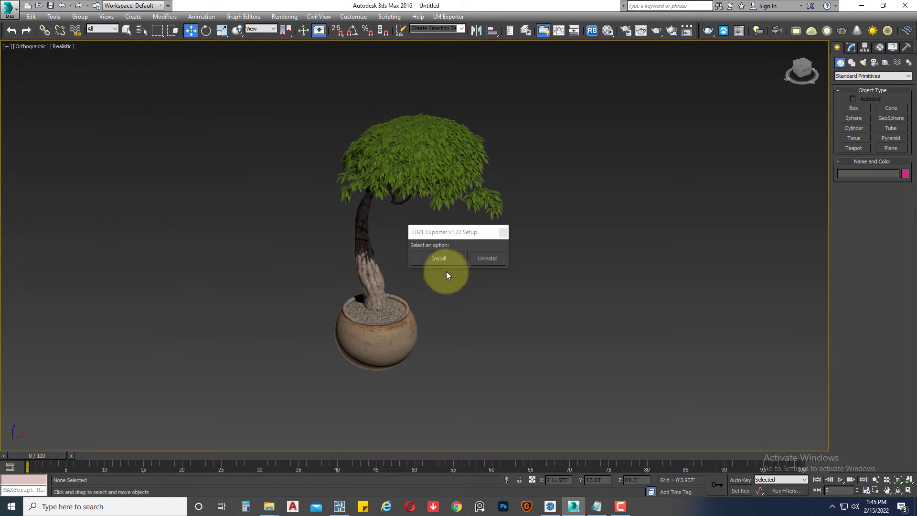
Install LIME Exporter v1.22 over the existing copy, run it and start the export.
{"action": "left_click", "coordinate": [449, 259]}
{"action": "left_click", "coordinate": [496, 284]}
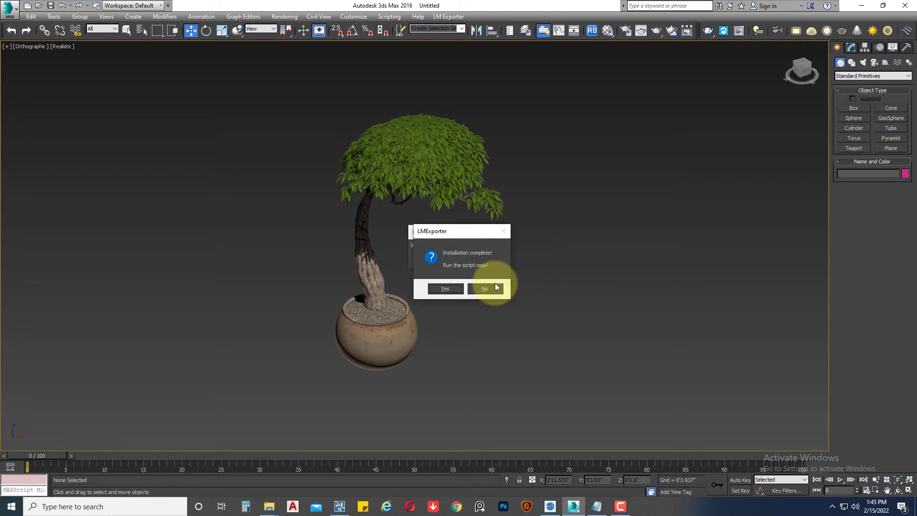
{"action": "left_click", "coordinate": [451, 285]}
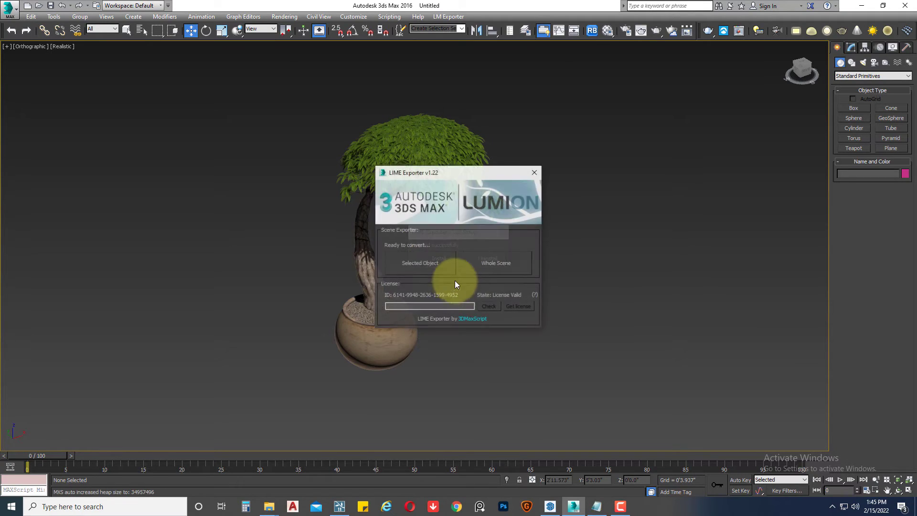
{"action": "left_click", "coordinate": [474, 262]}
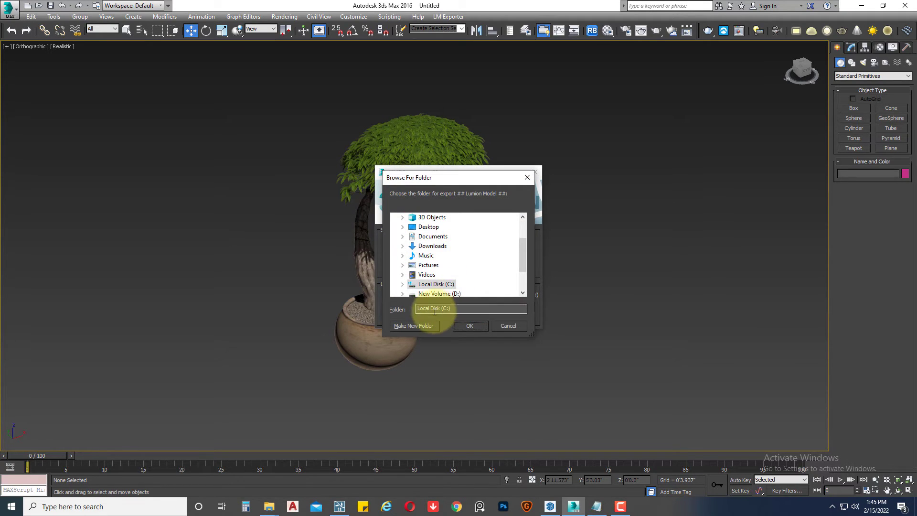
Choose D:\SOFTWARE COMPONENTS\3DS MAX as the export destination folder.
{"action": "double_click", "coordinate": [439, 293]}
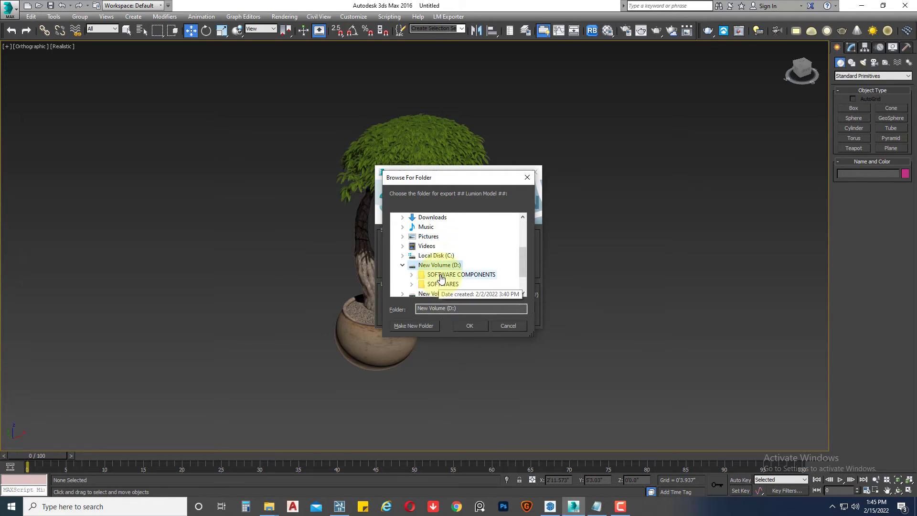
{"action": "double_click", "coordinate": [442, 274]}
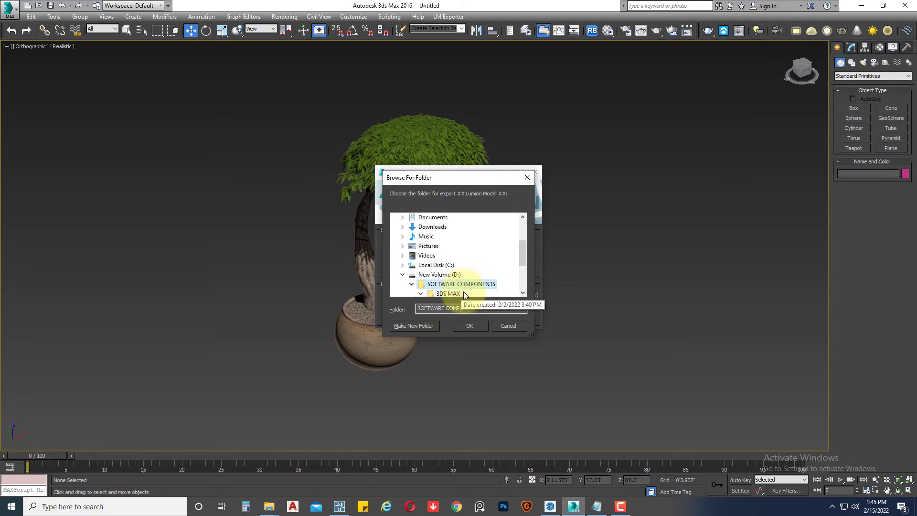
{"action": "double_click", "coordinate": [448, 293]}
{"action": "left_click", "coordinate": [483, 326]}
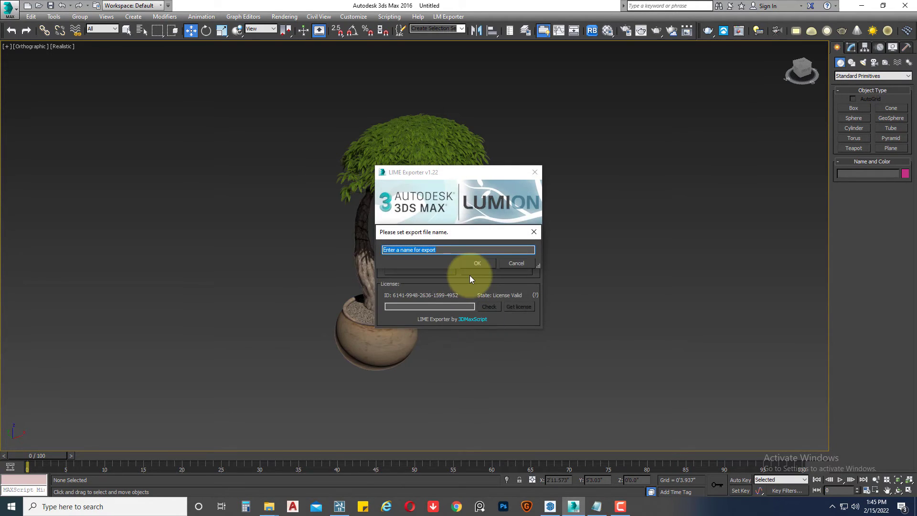
Export the bonsai as 'LUMION EXPORT BONI', acknowledge the success message and close LIME Exporter.
{"action": "type", "text": "LUMION EX"}
{"action": "type", "text": "PORT BONSAI"}
{"action": "key", "text": "Return"}
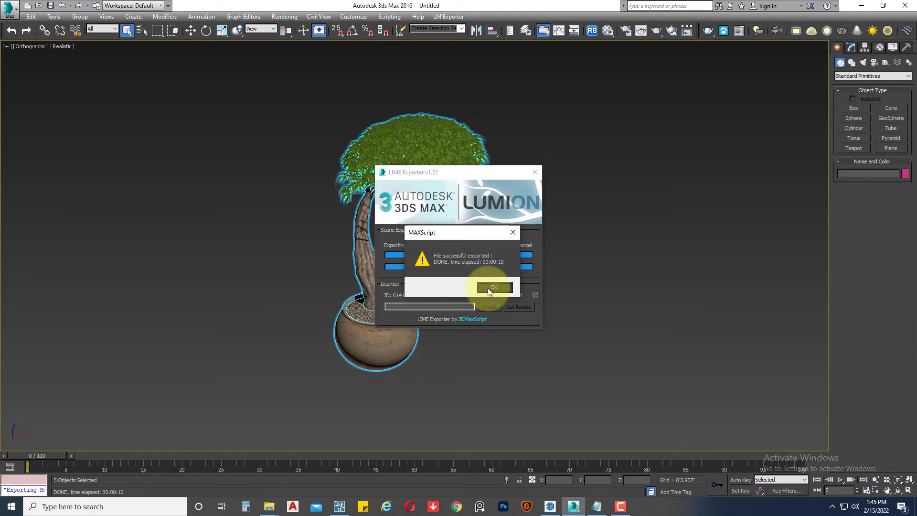
{"action": "left_click", "coordinate": [489, 288]}
{"action": "left_click", "coordinate": [534, 171]}
Quit 3ds Max without saving, then bring Lumion forward and tilt its camera down.
{"action": "left_click", "coordinate": [504, 231]}
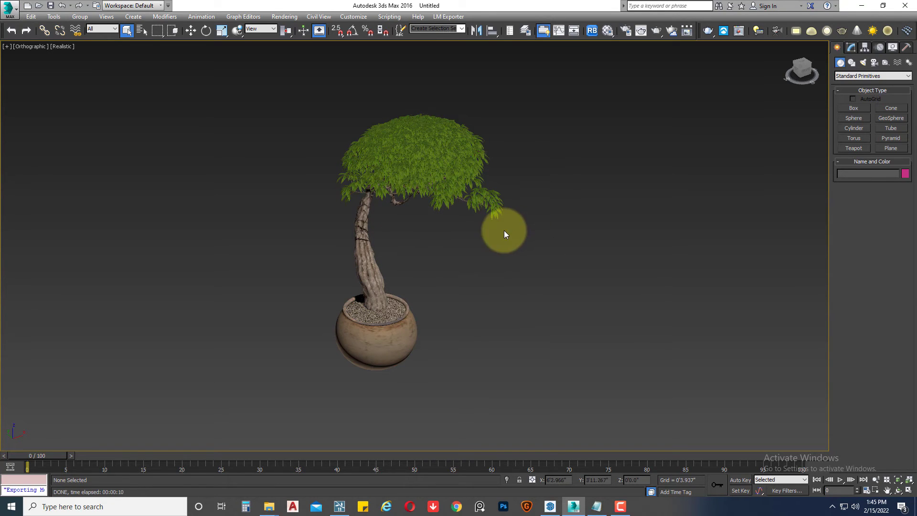
{"action": "left_click", "coordinate": [904, 5]}
{"action": "left_click", "coordinate": [458, 268]}
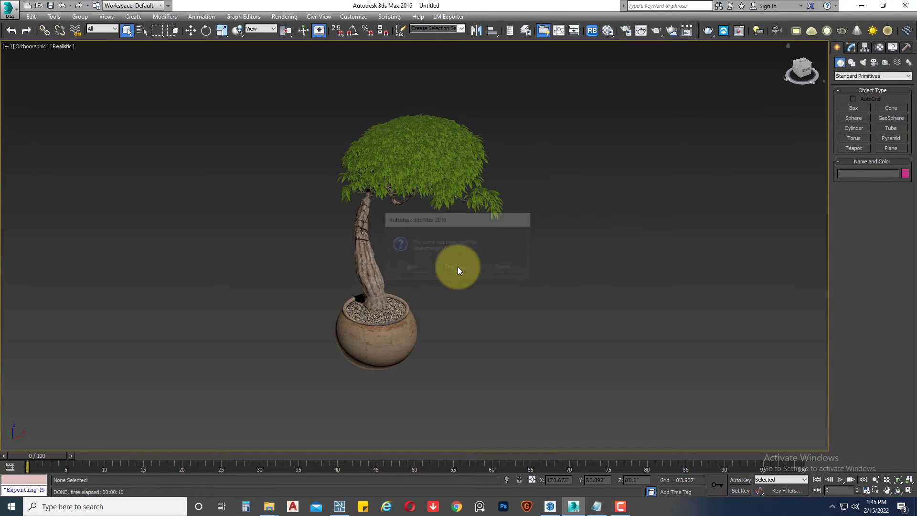
{"action": "left_click", "coordinate": [340, 507]}
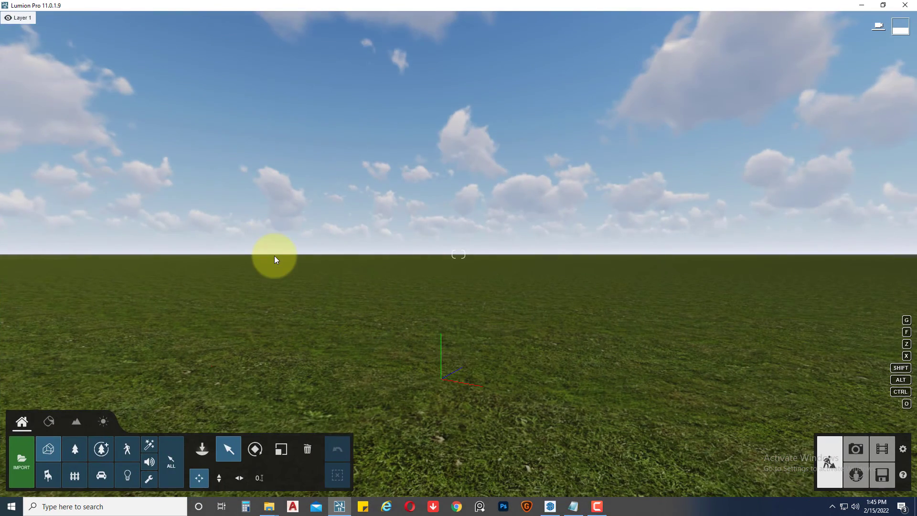
{"action": "right_click_drag", "start_coordinate": [274, 259], "coordinate": [245, 262]}
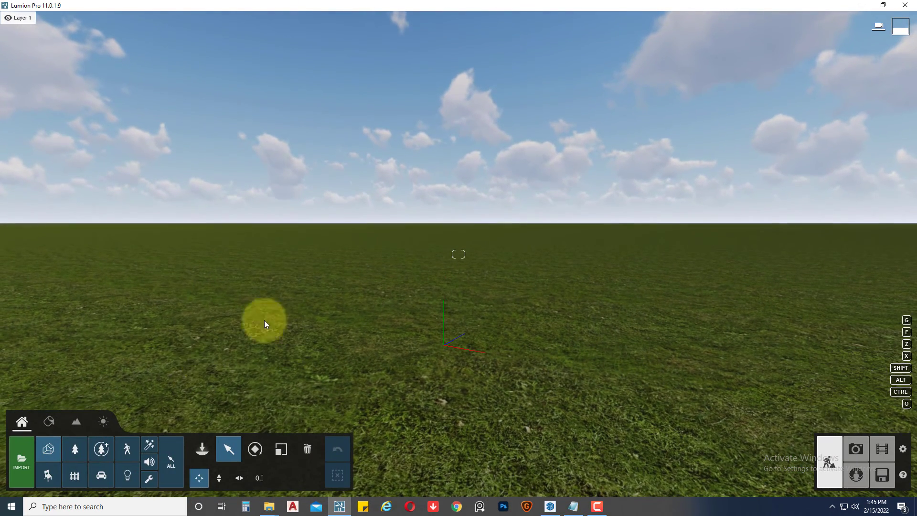
Browse E: through SOFTWARE COMPONENTS, 3D Models and MAXTREE MODELS into BONSAI TREES.
{"action": "left_click", "coordinate": [269, 473]}
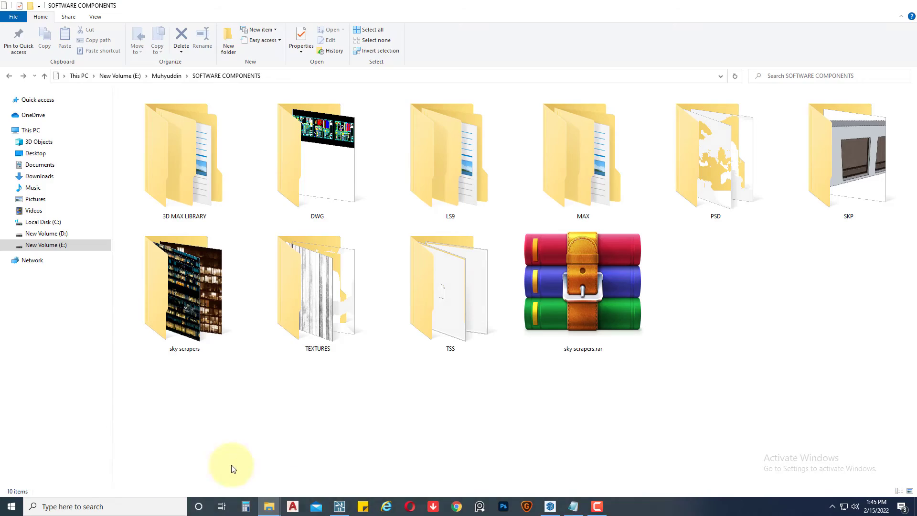
{"action": "left_click", "coordinate": [59, 244]}
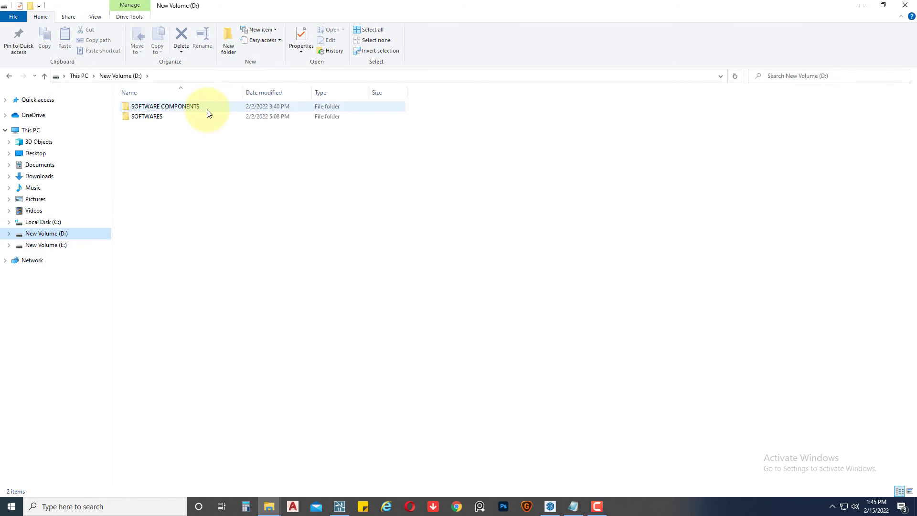
{"action": "double_click", "coordinate": [205, 107]}
{"action": "double_click", "coordinate": [187, 192]}
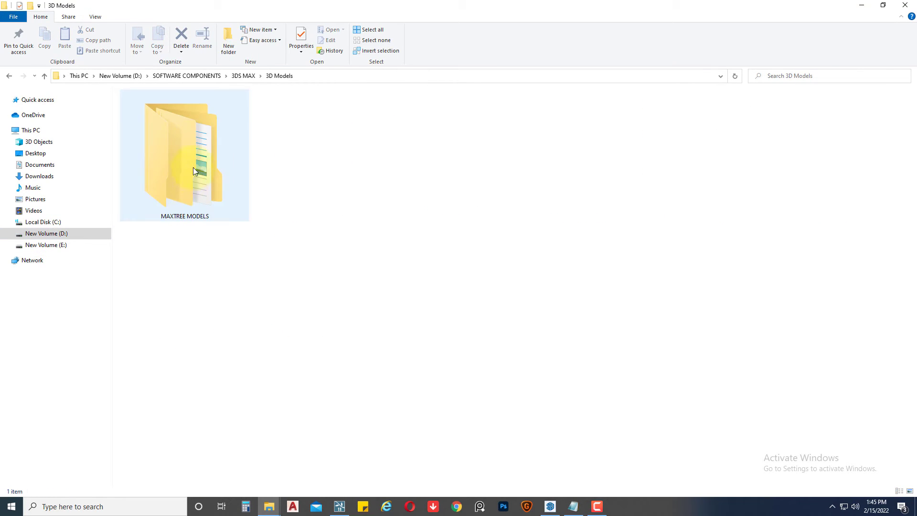
{"action": "double_click", "coordinate": [193, 167]}
{"action": "left_click", "coordinate": [191, 140]}
{"action": "double_click", "coordinate": [191, 139]}
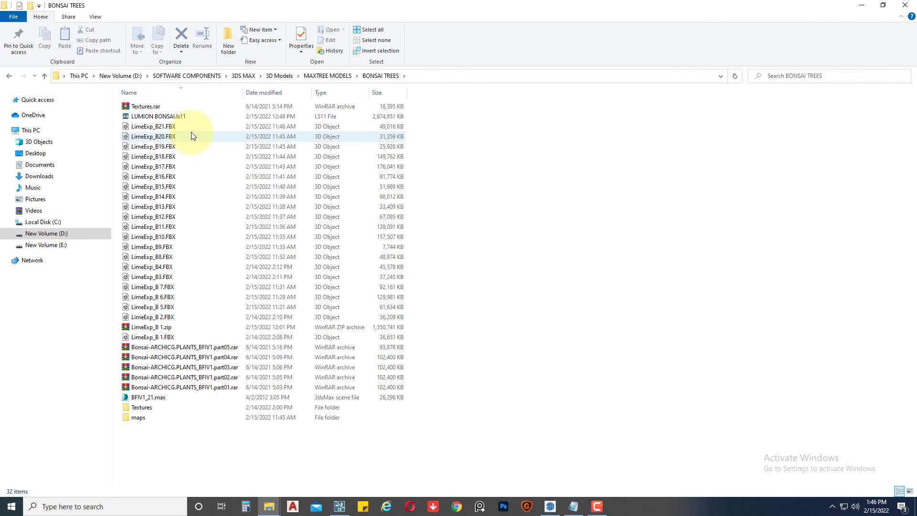
Back up to 3DS MAX, check the exported FBX's size and copy the folder path.
{"action": "left_click", "coordinate": [329, 75]}
{"action": "left_click", "coordinate": [277, 78]}
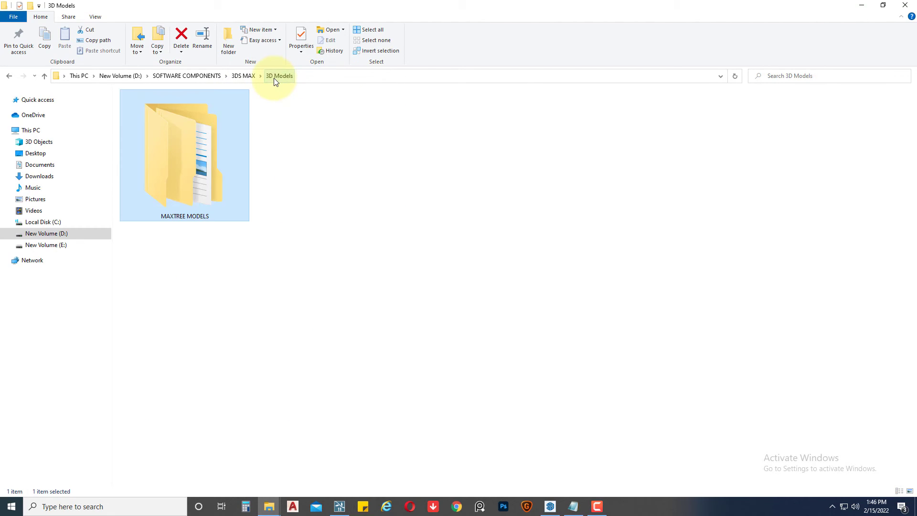
{"action": "left_click", "coordinate": [244, 77]}
{"action": "left_click", "coordinate": [743, 194]}
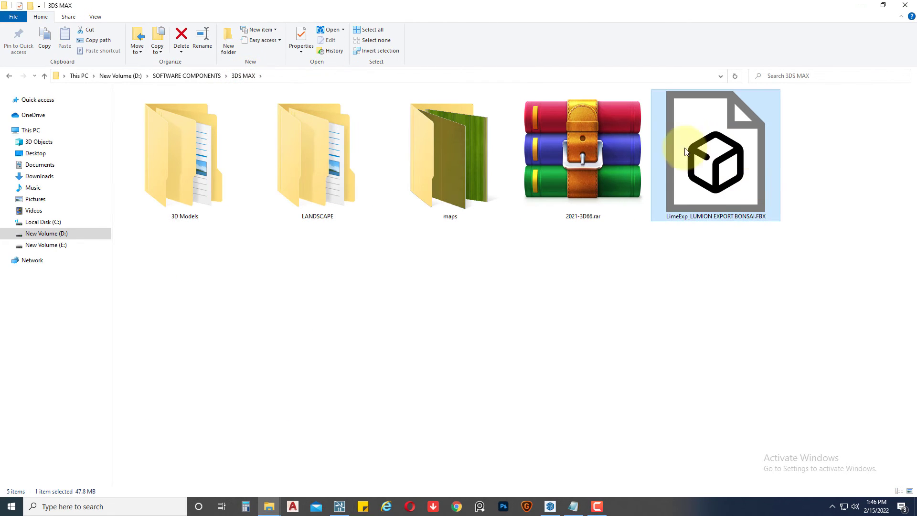
{"action": "left_click", "coordinate": [493, 75]}
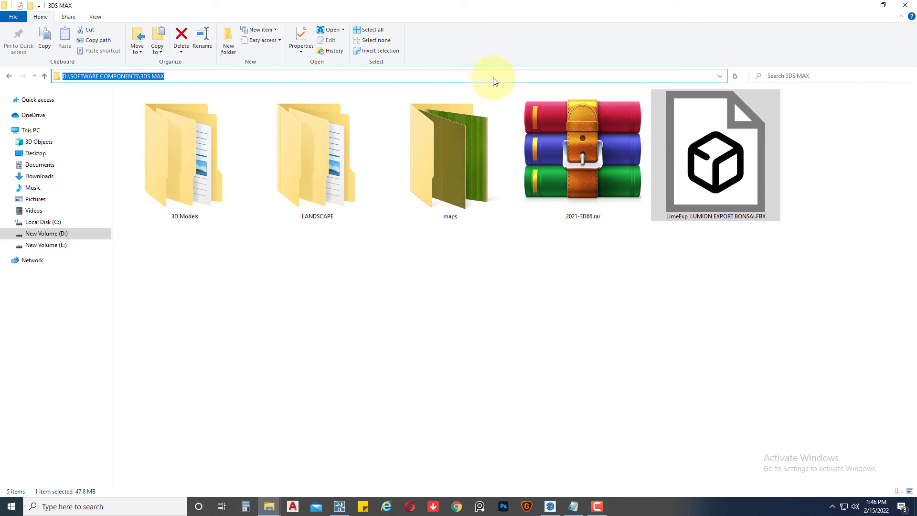
{"action": "left_click", "coordinate": [466, 337]}
{"action": "left_click", "coordinate": [340, 506]}
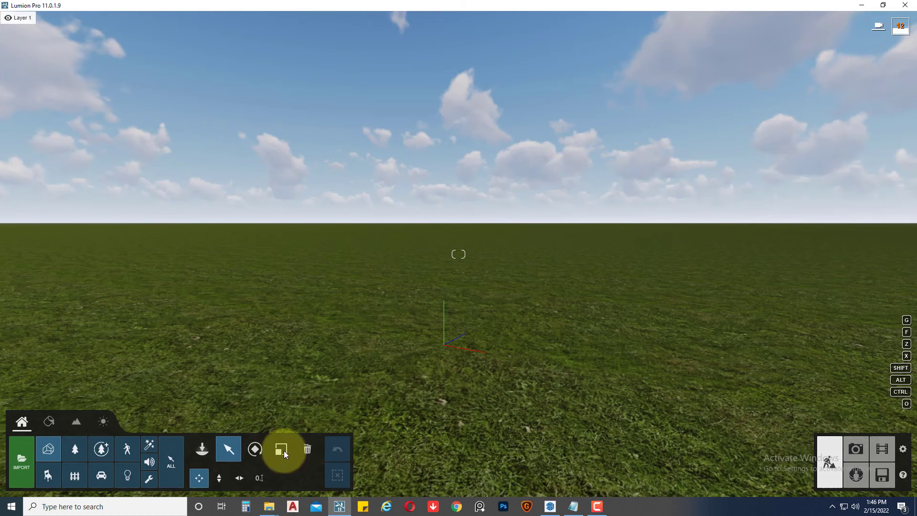
Import LimeExp_LUMION EXPORT BONSAI.FBX from the 3DS MAX folder, accepting the import settings.
{"action": "left_click", "coordinate": [25, 465]}
{"action": "key", "text": "Return"}
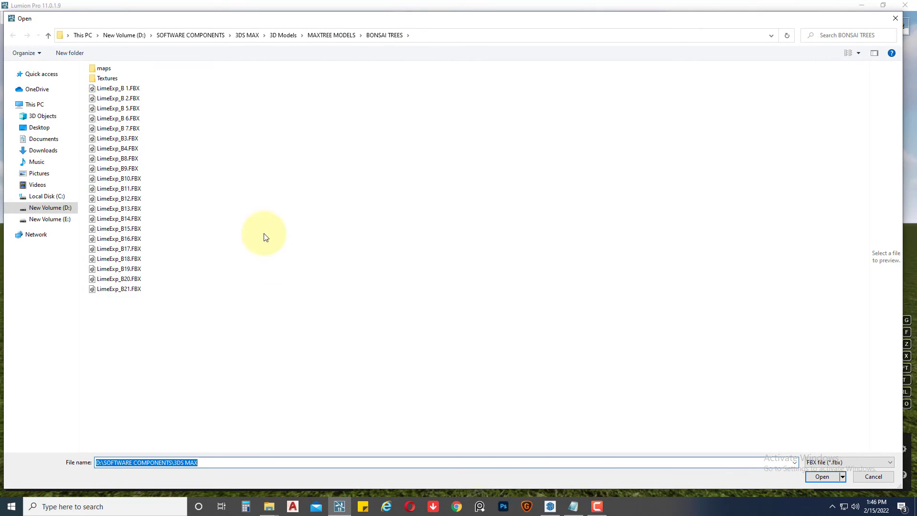
{"action": "left_click", "coordinate": [203, 111]}
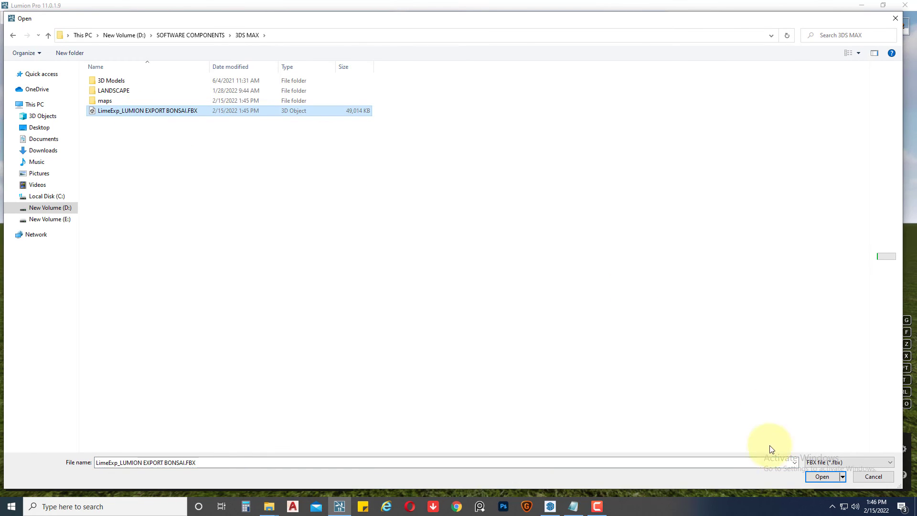
{"action": "left_click", "coordinate": [821, 476]}
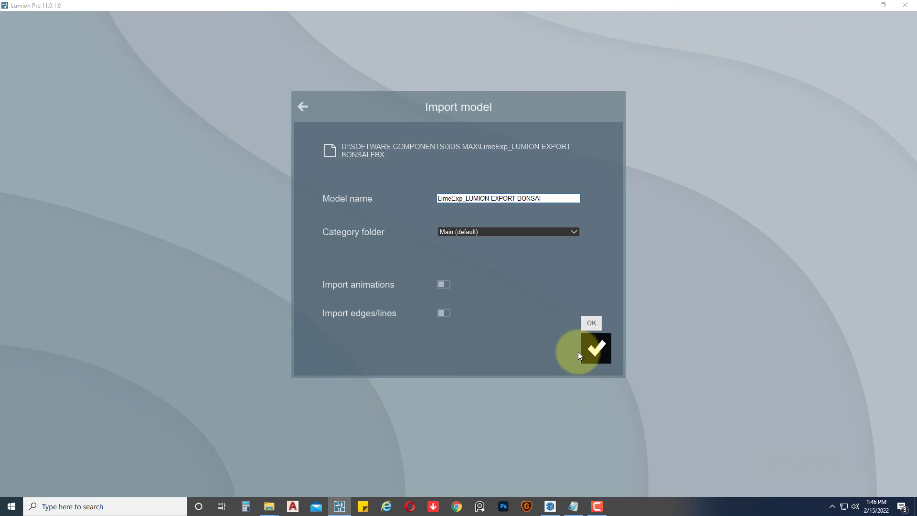
{"action": "left_click", "coordinate": [579, 352]}
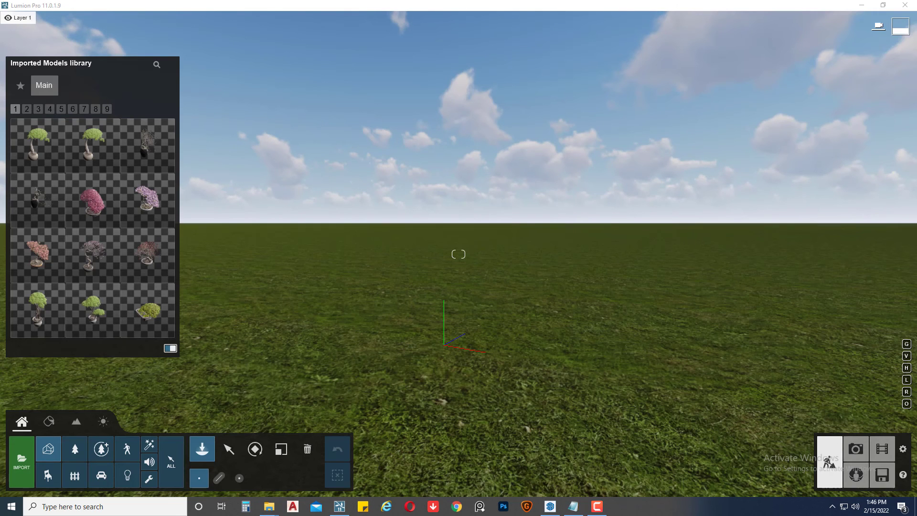
{"action": "mouse_move", "coordinate": [38, 145]}
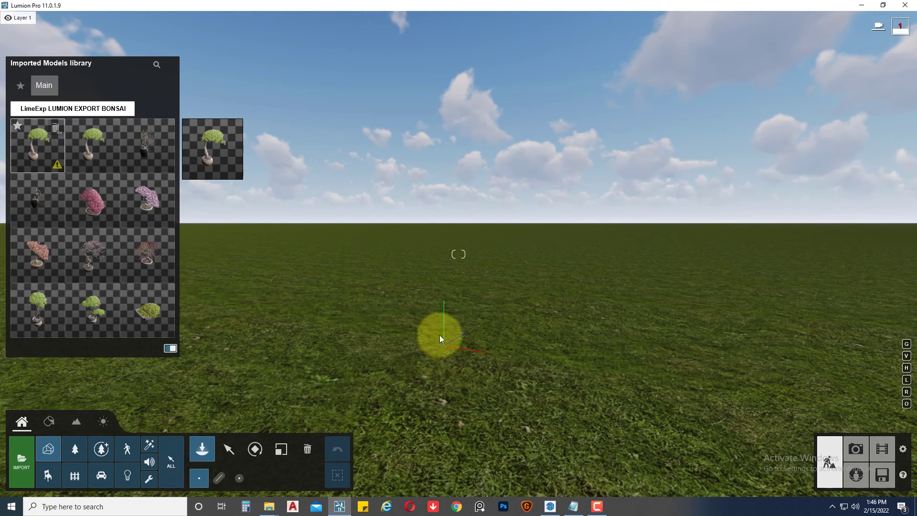
Place the bonsai at the centre of the grass and select it.
{"action": "left_click", "coordinate": [444, 354]}
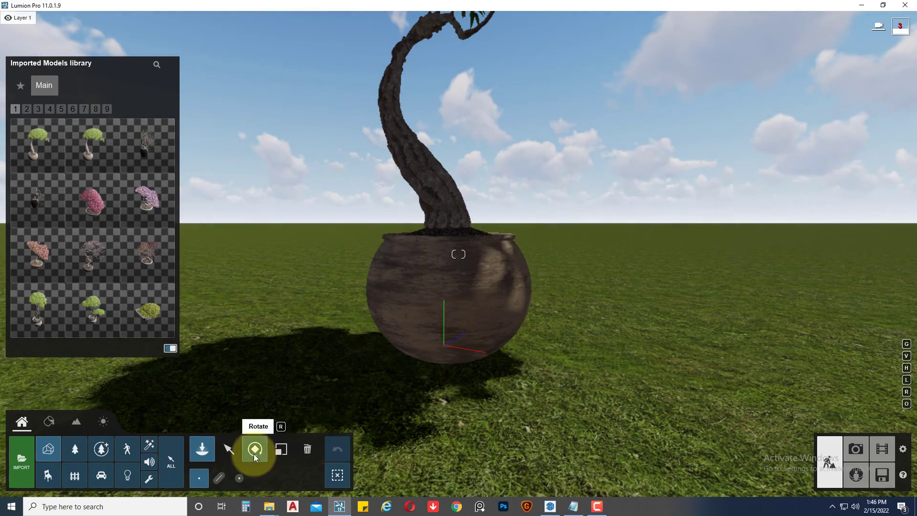
{"action": "left_click", "coordinate": [228, 449]}
{"action": "left_click", "coordinate": [501, 290]}
{"action": "right_click_drag", "start_coordinate": [502, 289], "coordinate": [500, 292]}
Rescale the bonsai near its original size, lower the camera, and preview in Photo mode.
{"action": "left_click", "coordinate": [281, 449]}
{"action": "left_click", "coordinate": [437, 342]}
{"action": "mouse_move", "coordinate": [436, 339]}
{"action": "left_mouse_down"}
{"action": "mouse_move", "coordinate": [450, 329]}
{"action": "mouse_move", "coordinate": [475, 219]}
{"action": "mouse_move", "coordinate": [428, 354]}
{"action": "left_mouse_up"}
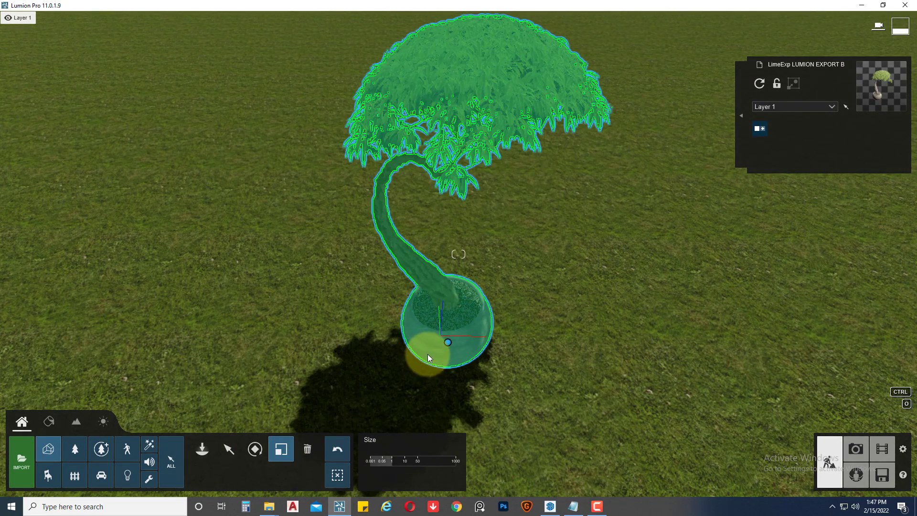
{"action": "right_click_drag", "start_coordinate": [425, 348], "coordinate": [429, 348]}
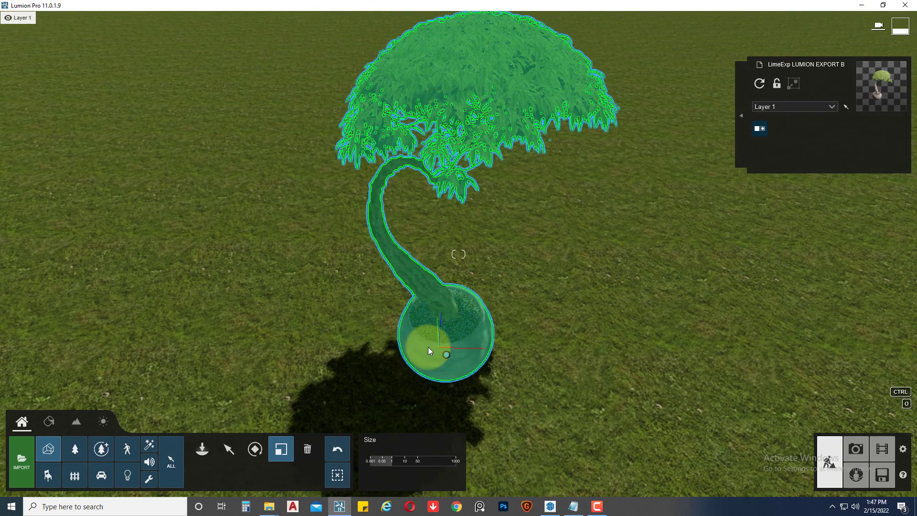
{"action": "right_click_drag", "start_coordinate": [444, 379], "coordinate": [518, 405]}
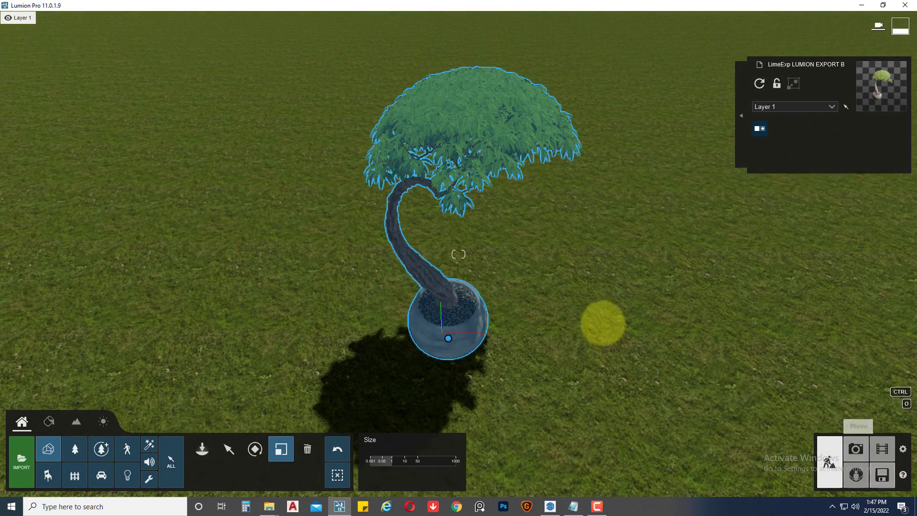
{"action": "right_click_drag", "start_coordinate": [853, 451], "coordinate": [438, 314]}
{"action": "left_click", "coordinate": [856, 449]}
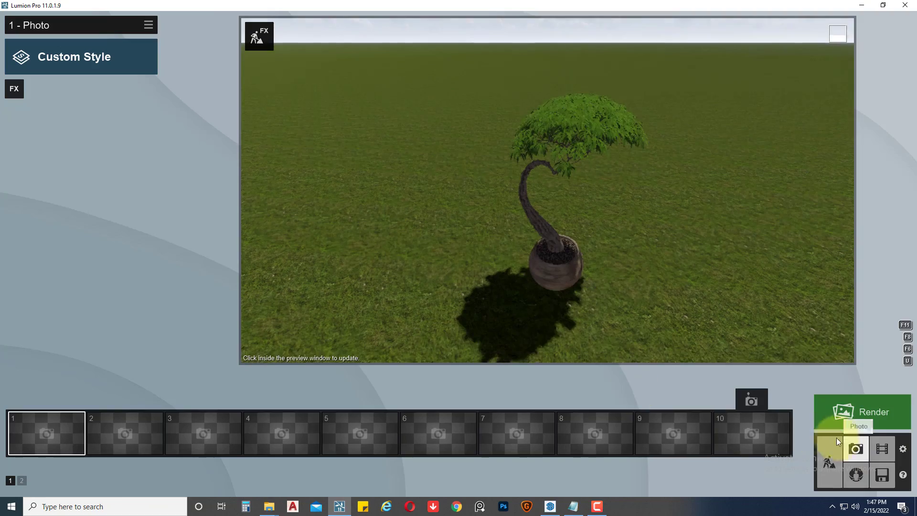